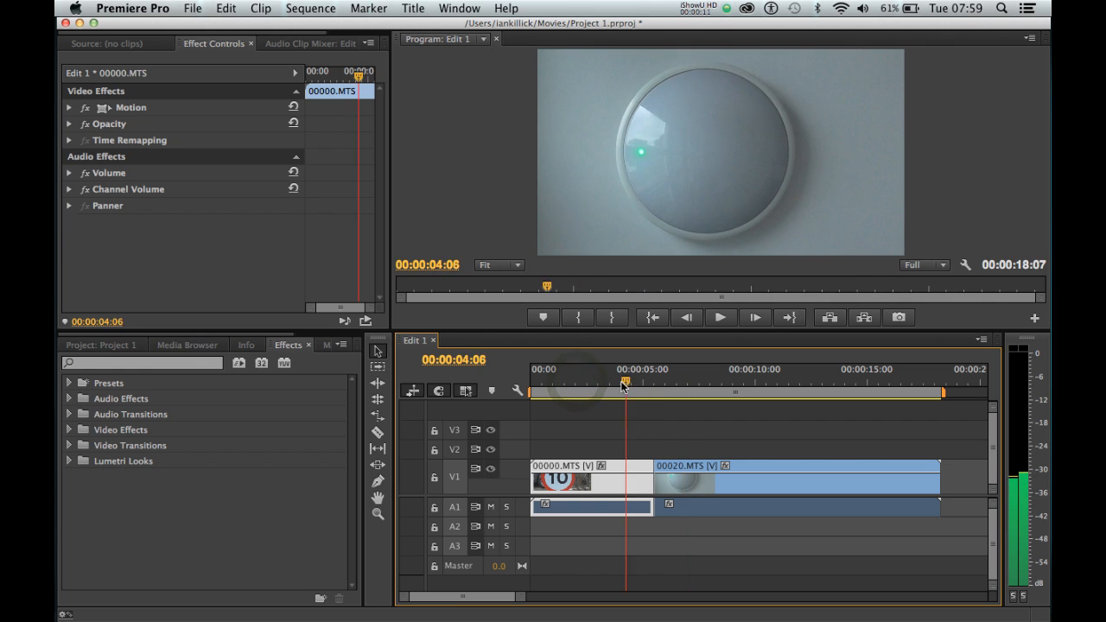
Clear the clip selection and park the playhead at 00:00:03:23 within the first clip
{"action": "left_click", "coordinate": [589, 415]}
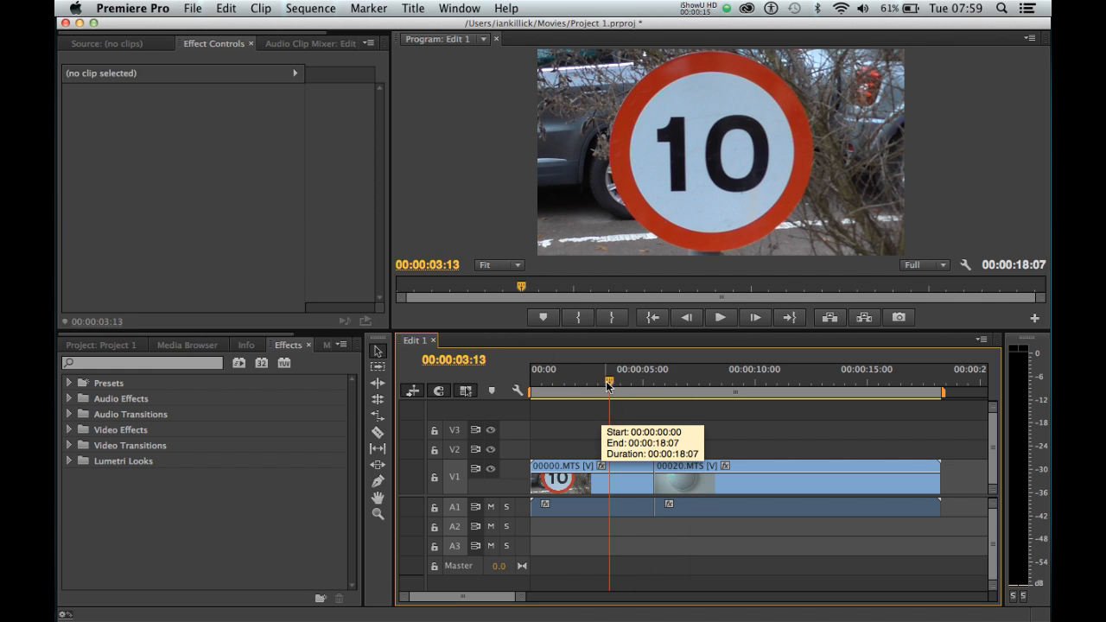
{"action": "left_click_drag", "start_coordinate": [609, 383], "coordinate": [618, 378]}
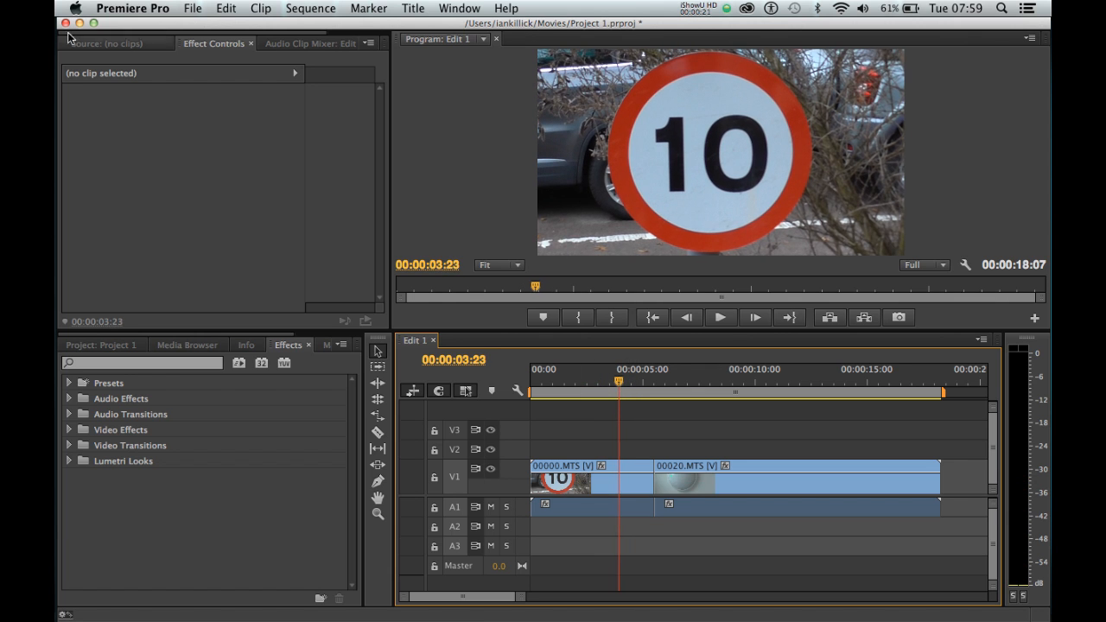
{"action": "left_click", "coordinate": [93, 46]}
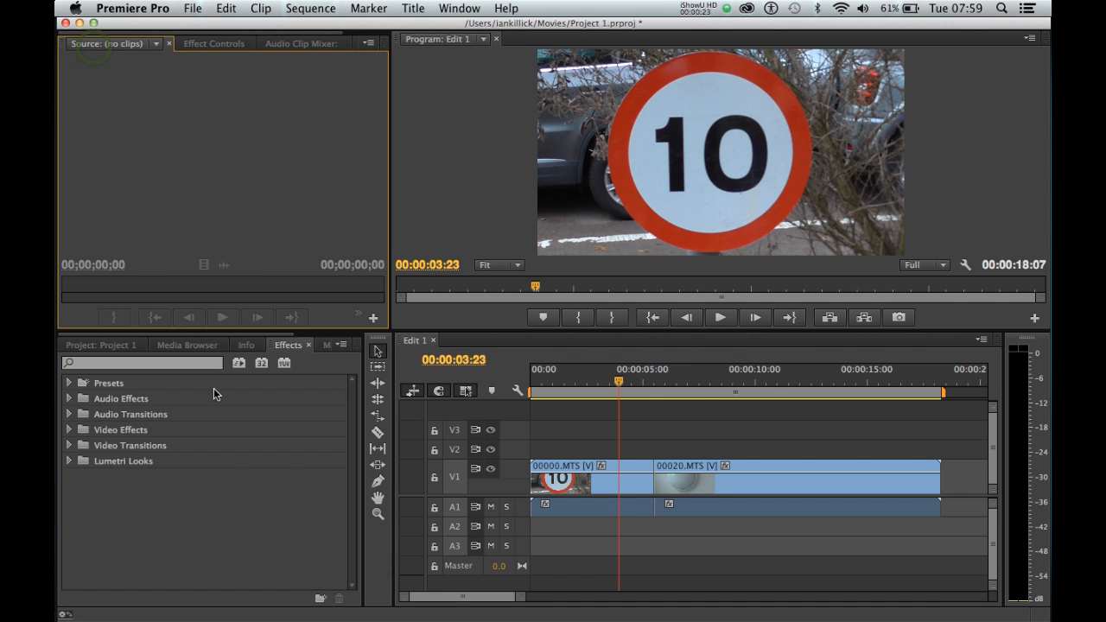
{"action": "left_click", "coordinate": [100, 347]}
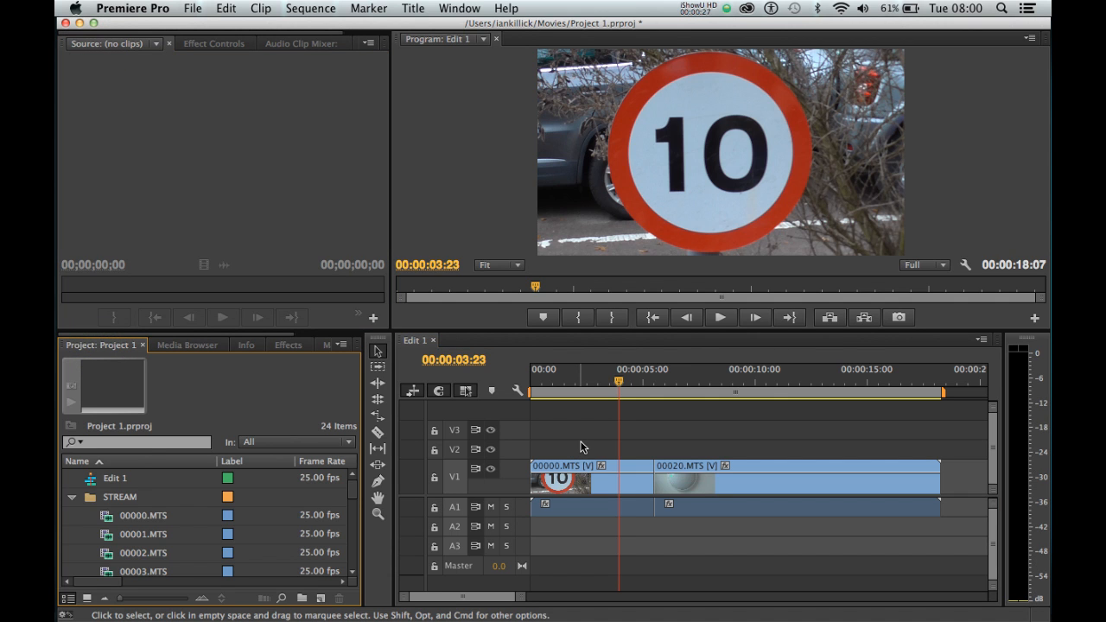
Apply the Brightness & Contrast color correction effect to clip 00000.MTS on track V1
{"action": "left_click", "coordinate": [289, 345]}
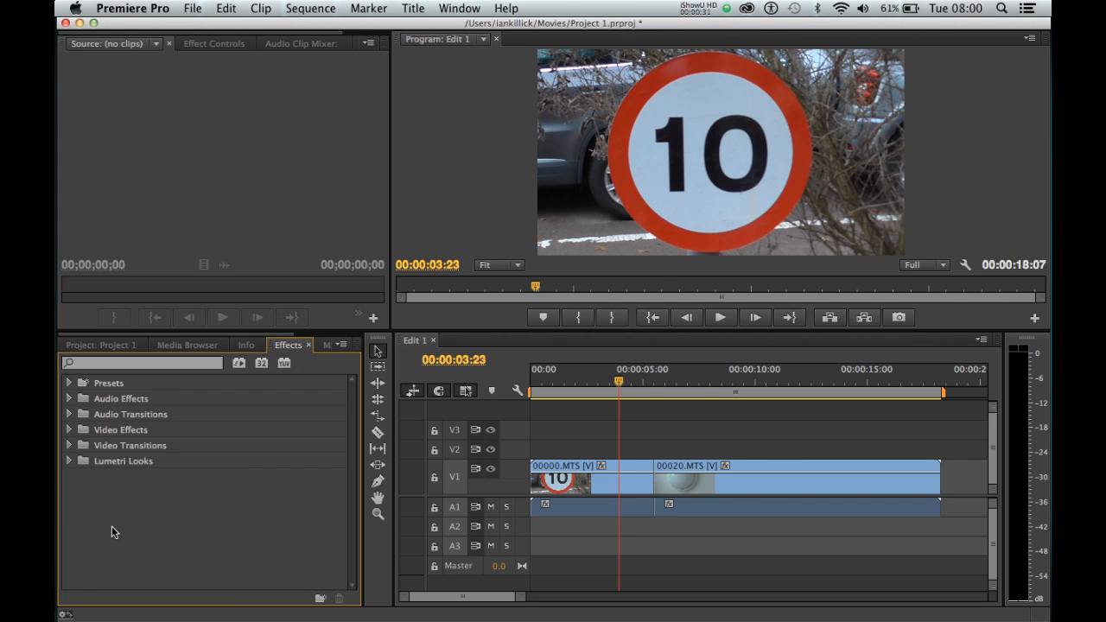
{"action": "left_click", "coordinate": [69, 430]}
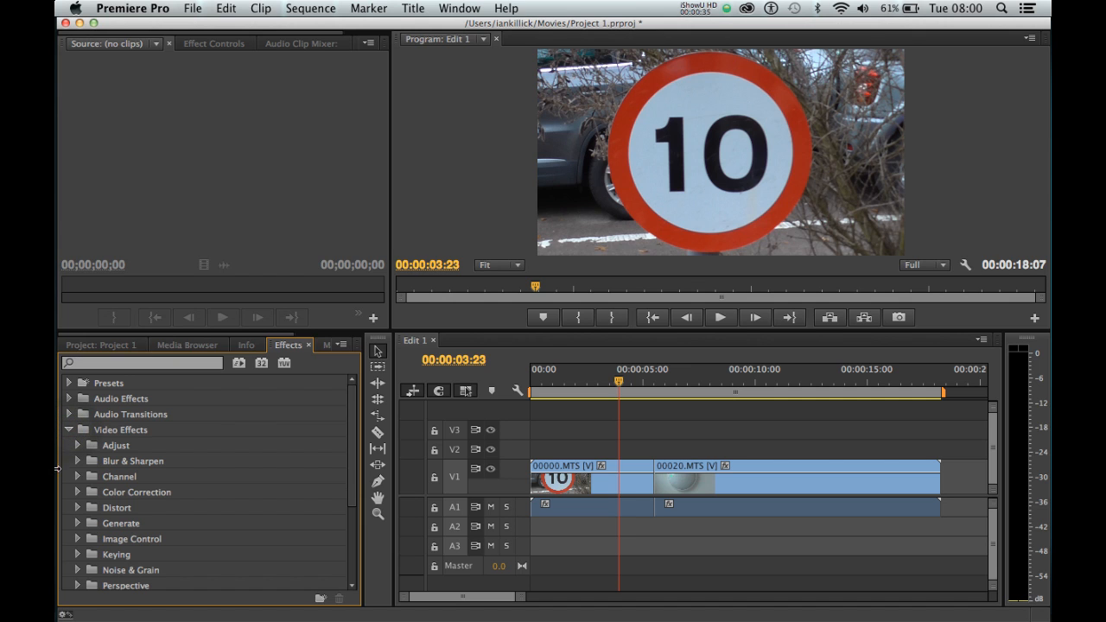
{"action": "left_click", "coordinate": [77, 491]}
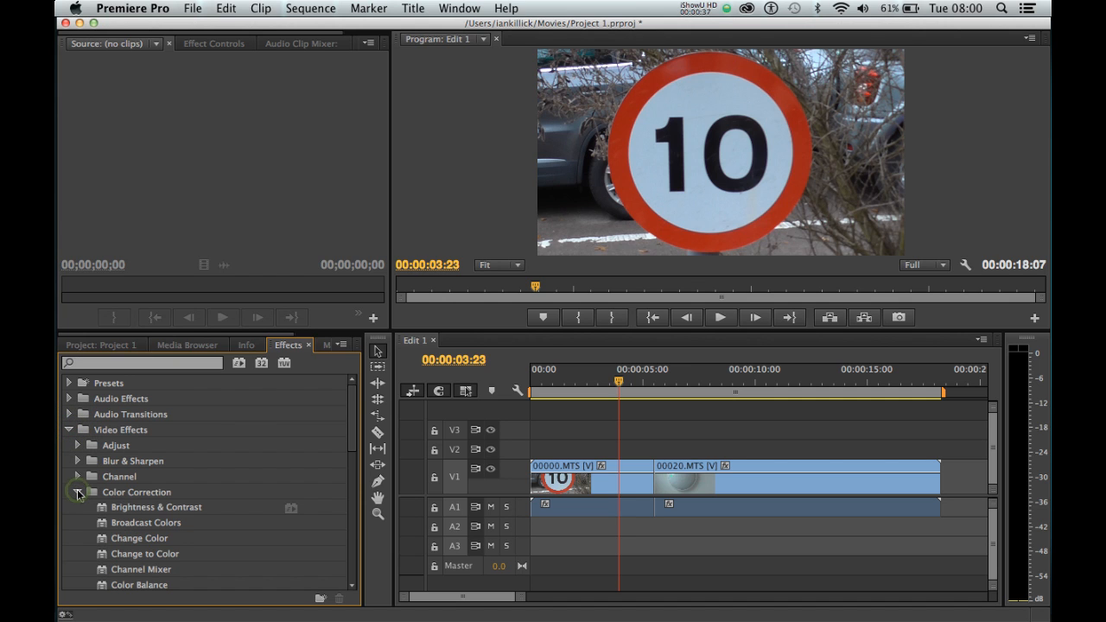
{"action": "left_click", "coordinate": [105, 508]}
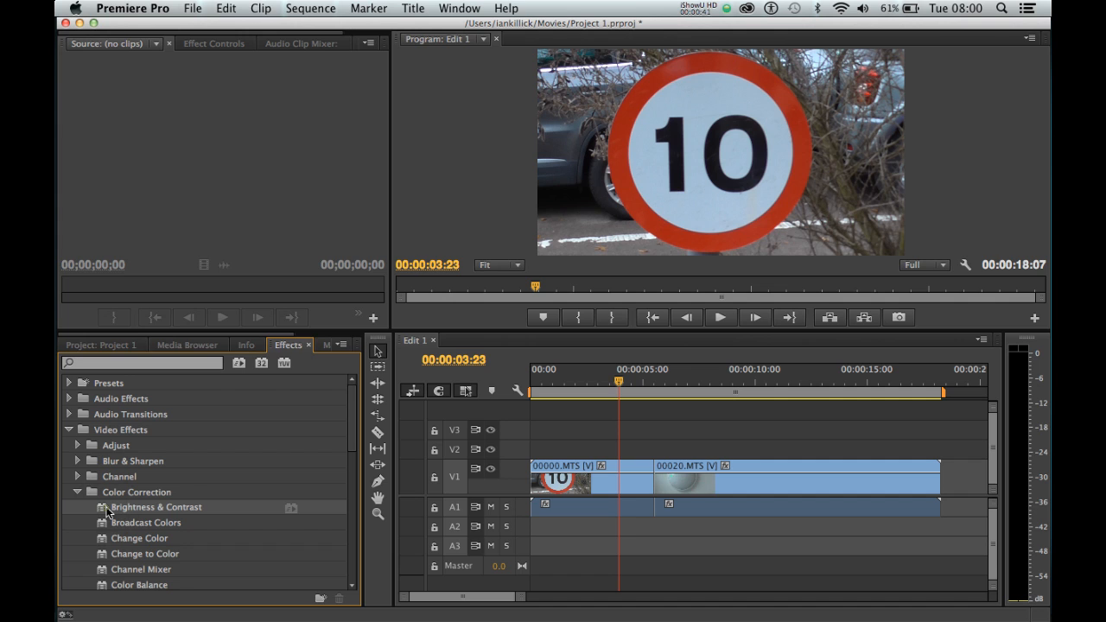
{"action": "left_click_drag", "start_coordinate": [106, 508], "coordinate": [563, 482]}
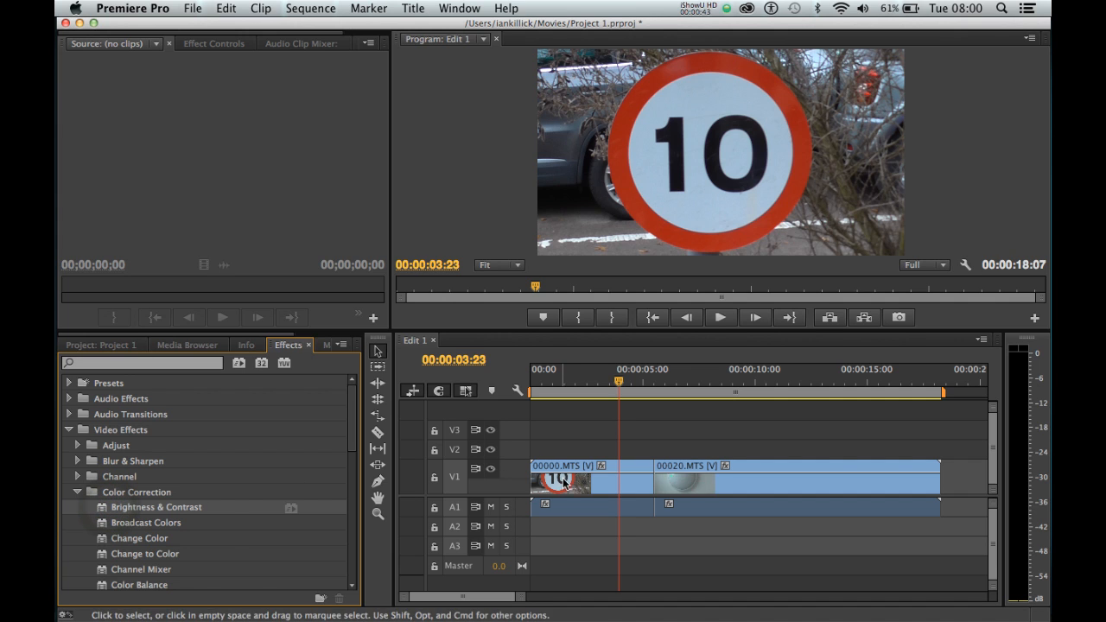
{"action": "left_click_drag", "start_coordinate": [102, 510], "coordinate": [545, 492]}
{"action": "left_click", "coordinate": [546, 493]}
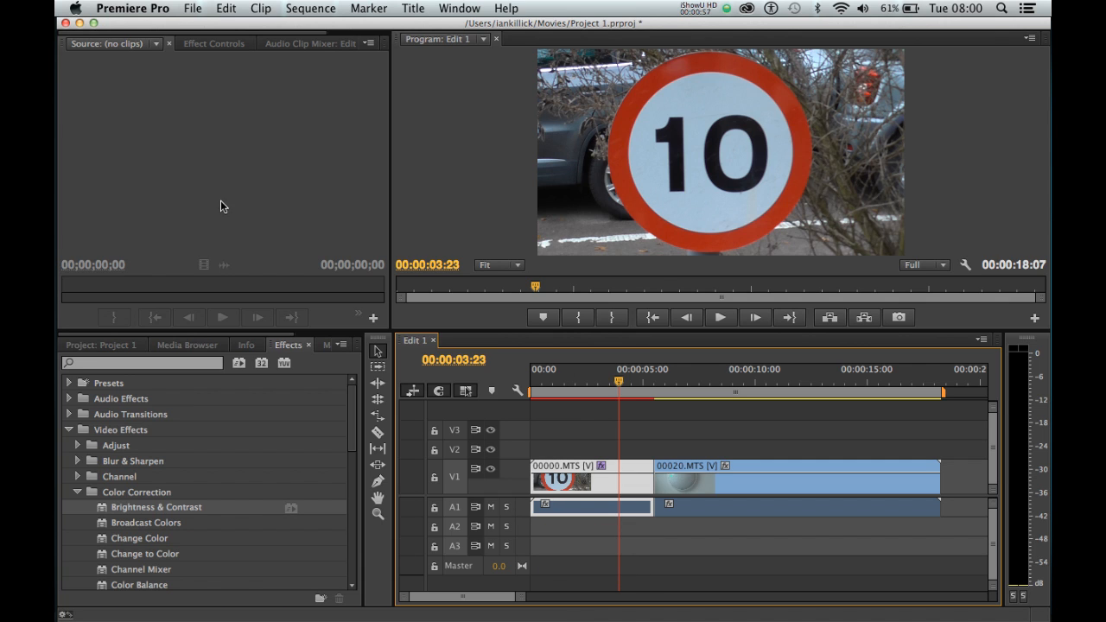
In the Brightness & Contrast effect of 00000.MTS, set the brightness to -38 and the contrast to 16.9
{"action": "left_click", "coordinate": [208, 44]}
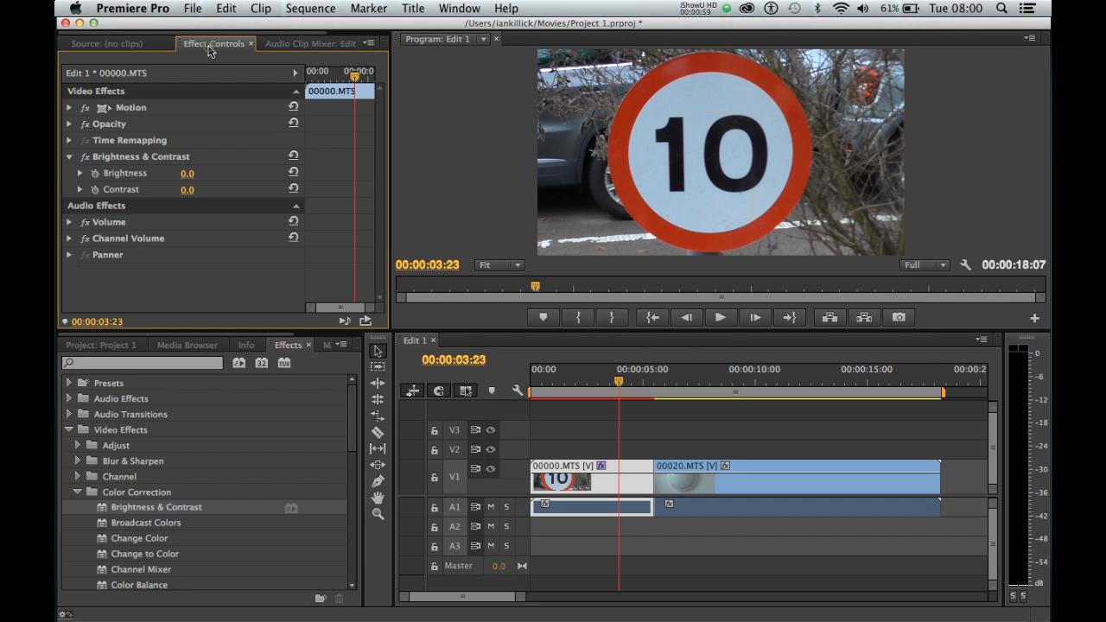
{"action": "left_click", "coordinate": [153, 156]}
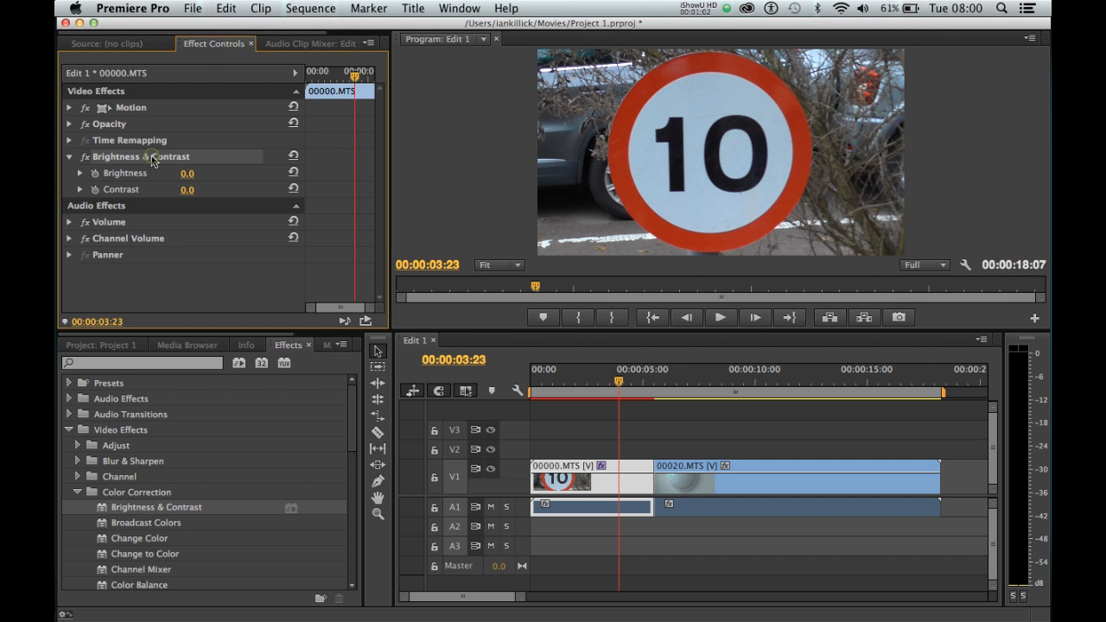
{"action": "left_click", "coordinate": [80, 172]}
{"action": "left_click", "coordinate": [79, 217]}
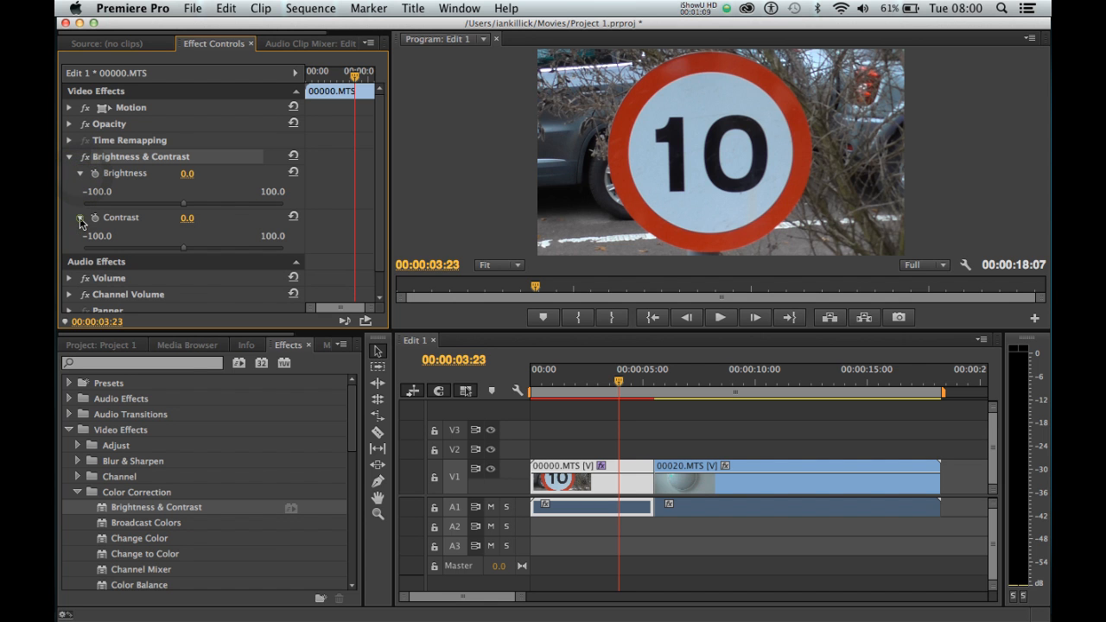
{"action": "left_click_drag", "start_coordinate": [184, 206], "coordinate": [145, 202]}
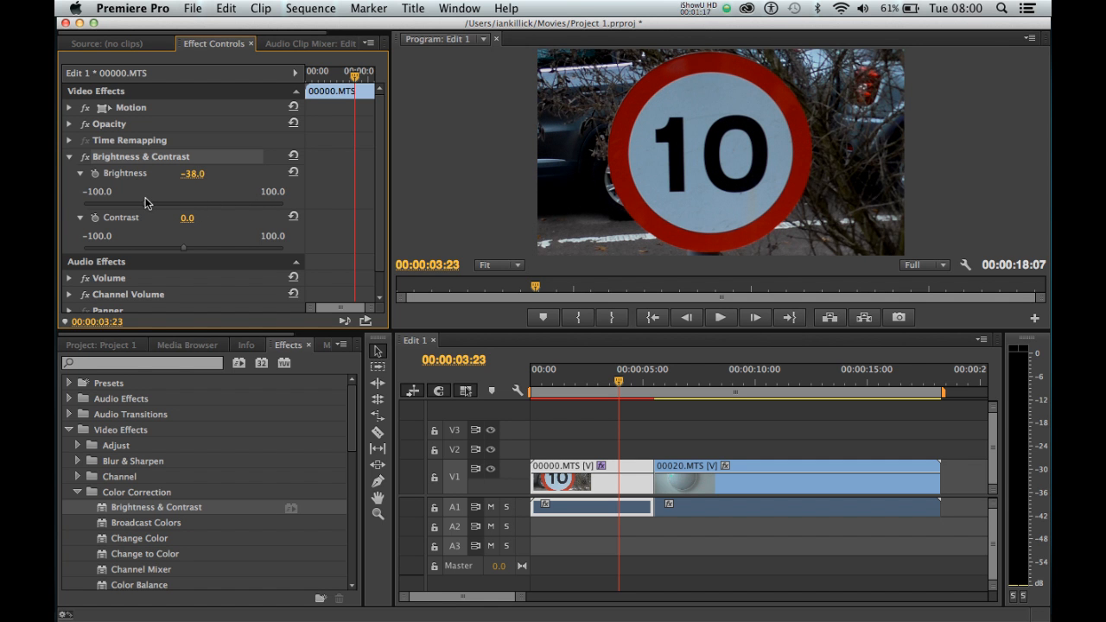
{"action": "mouse_move", "coordinate": [184, 252]}
{"action": "left_mouse_down"}
{"action": "mouse_move", "coordinate": [227, 247]}
{"action": "mouse_move", "coordinate": [179, 247]}
{"action": "mouse_move", "coordinate": [227, 247]}
{"action": "mouse_move", "coordinate": [179, 245]}
{"action": "mouse_move", "coordinate": [202, 242]}
{"action": "left_mouse_up"}
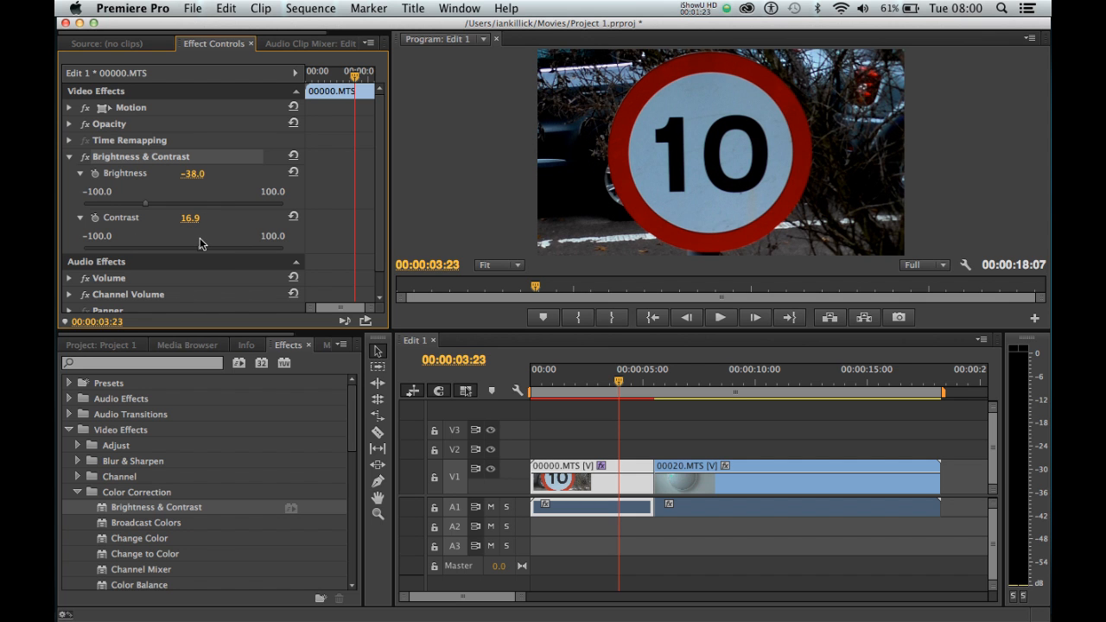
Reset the Brightness & Contrast effect to its defaults and lower the brightness to -9.8
{"action": "left_click", "coordinate": [293, 157]}
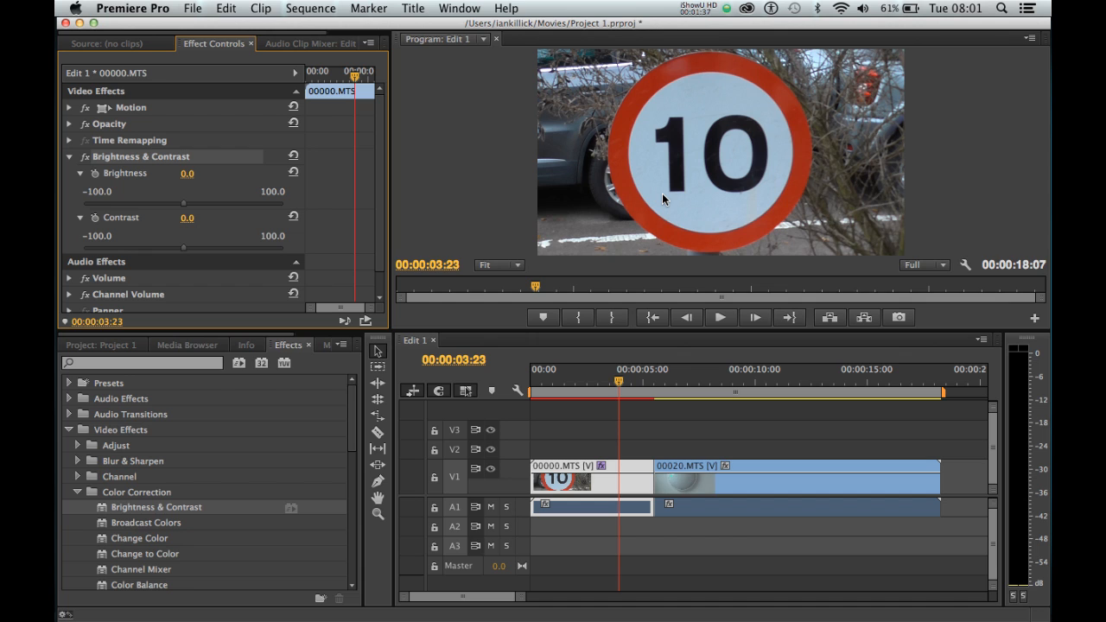
{"action": "left_click", "coordinate": [182, 204]}
{"action": "left_click_drag", "start_coordinate": [181, 204], "coordinate": [173, 204]}
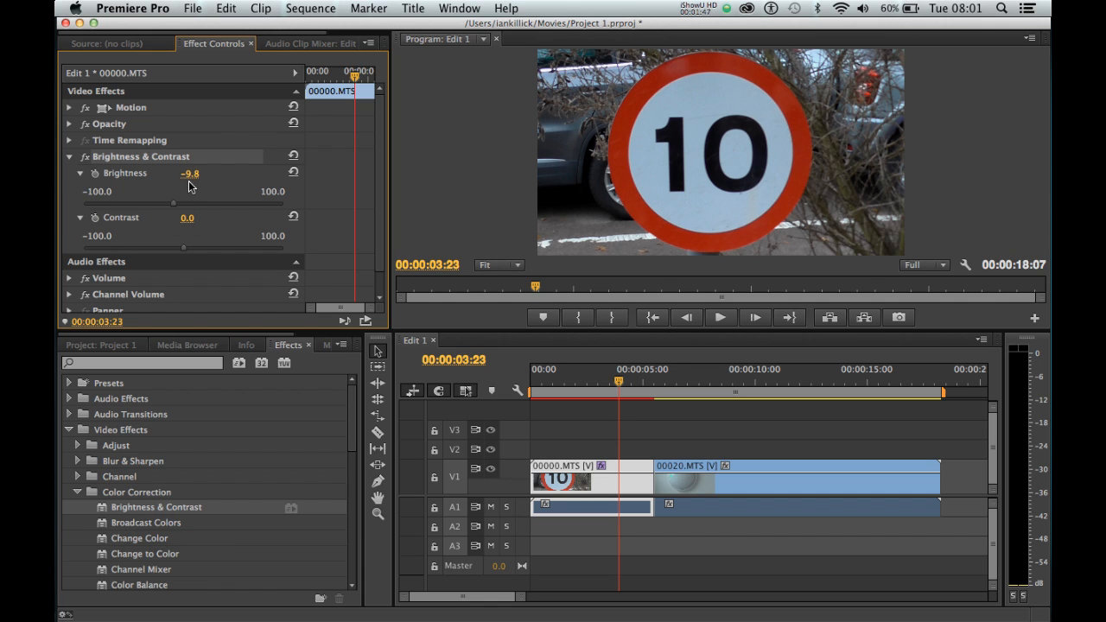
Set the brightness of the Brightness & Contrast effect on 00000.MTS to exactly 10
{"action": "left_click", "coordinate": [198, 170]}
{"action": "type", "text": "10"}
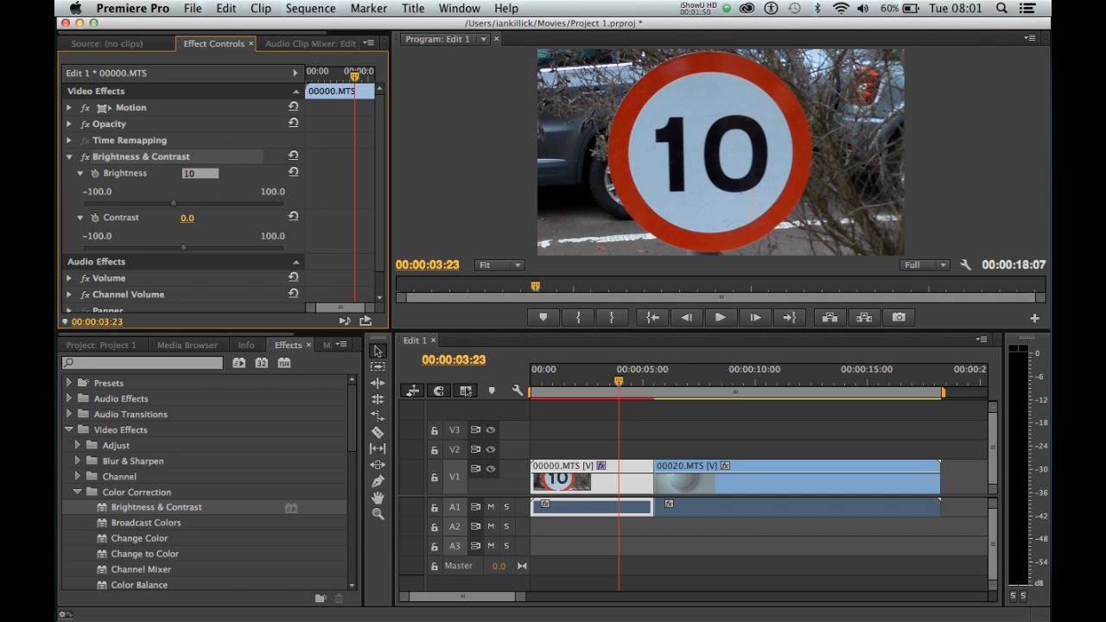
{"action": "left_click", "coordinate": [213, 228]}
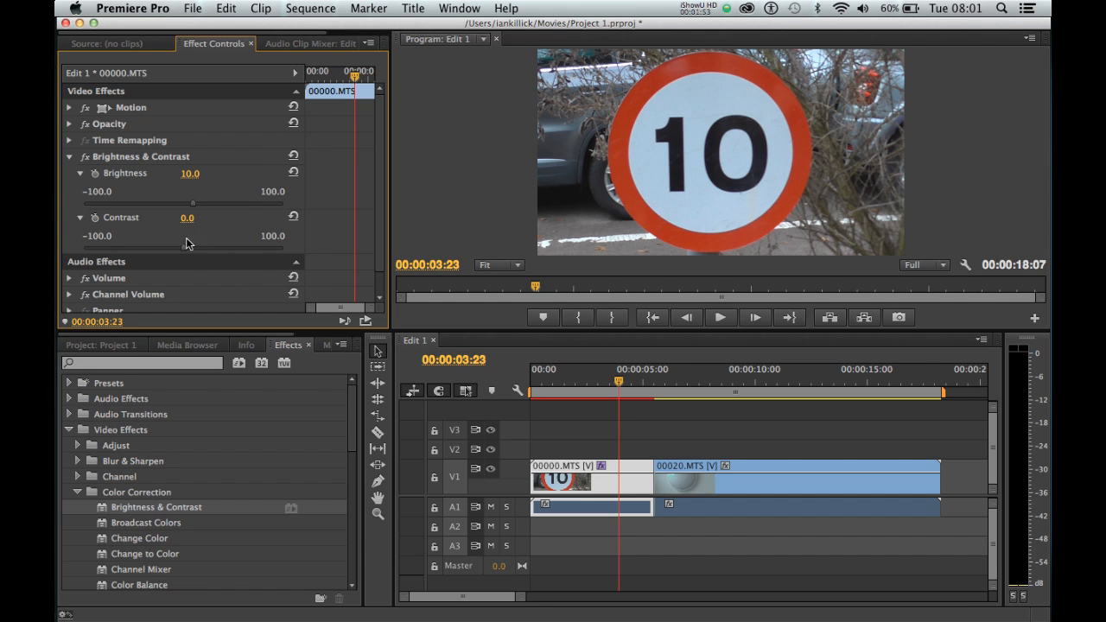
Set the effect's brightness to -10 and its contrast to 10 for clip 00000.MTS
{"action": "left_click", "coordinate": [190, 174]}
{"action": "type", "text": "-10"}
{"action": "left_click", "coordinate": [214, 221]}
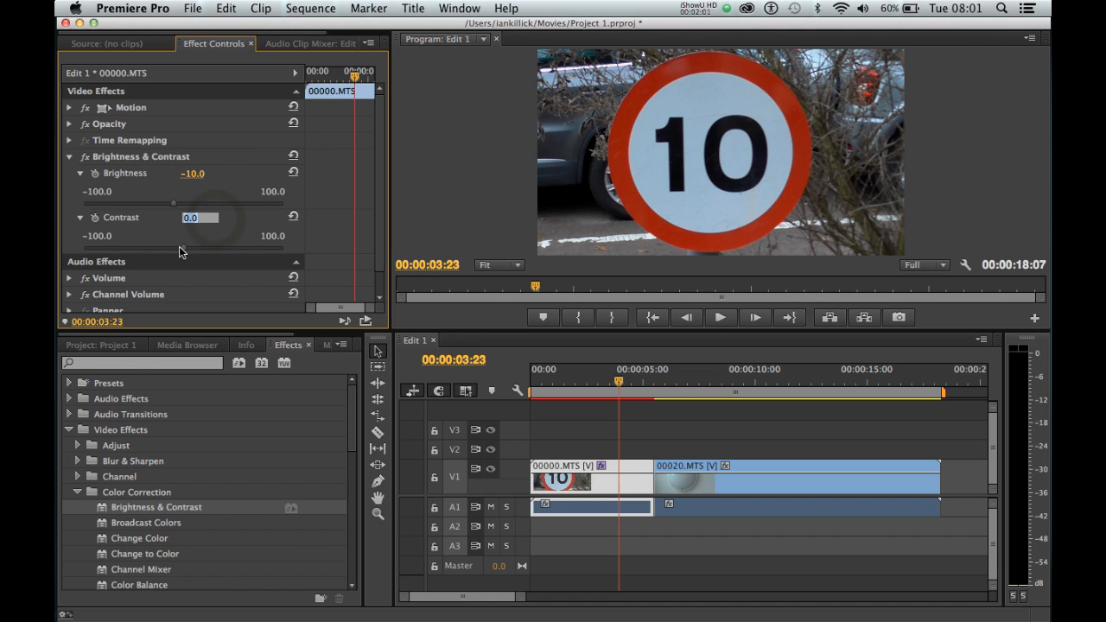
{"action": "type", "text": "10"}
{"action": "left_click", "coordinate": [182, 237]}
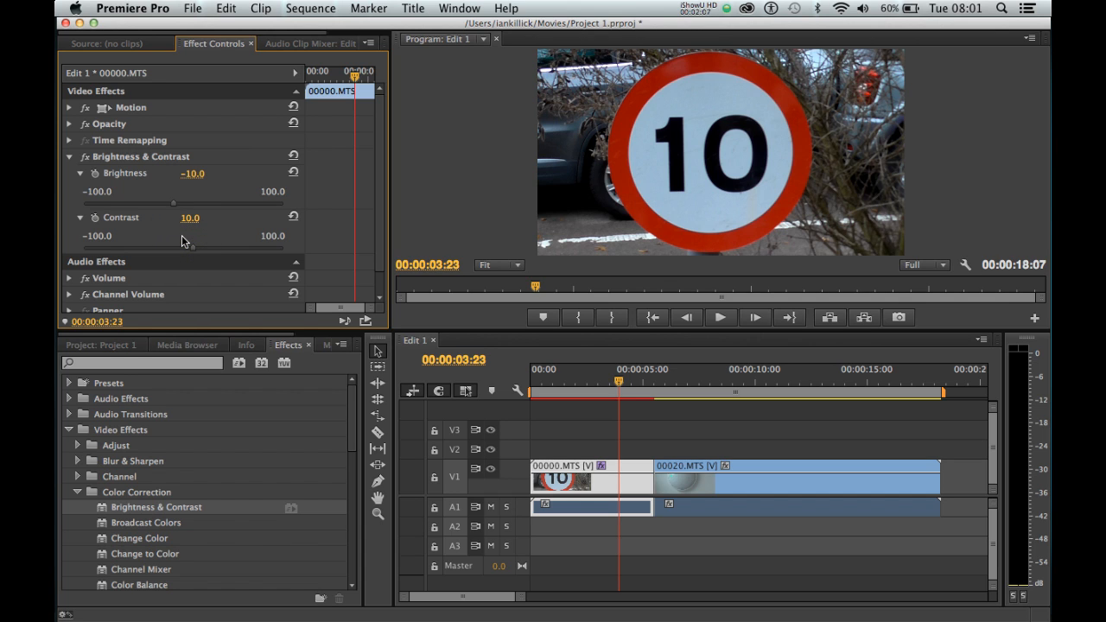
Switch the Brightness & Contrast effect off and on to compare the sign shot with and without the correction
{"action": "left_click", "coordinate": [85, 160]}
{"action": "left_click", "coordinate": [85, 159]}
{"action": "left_click", "coordinate": [86, 159]}
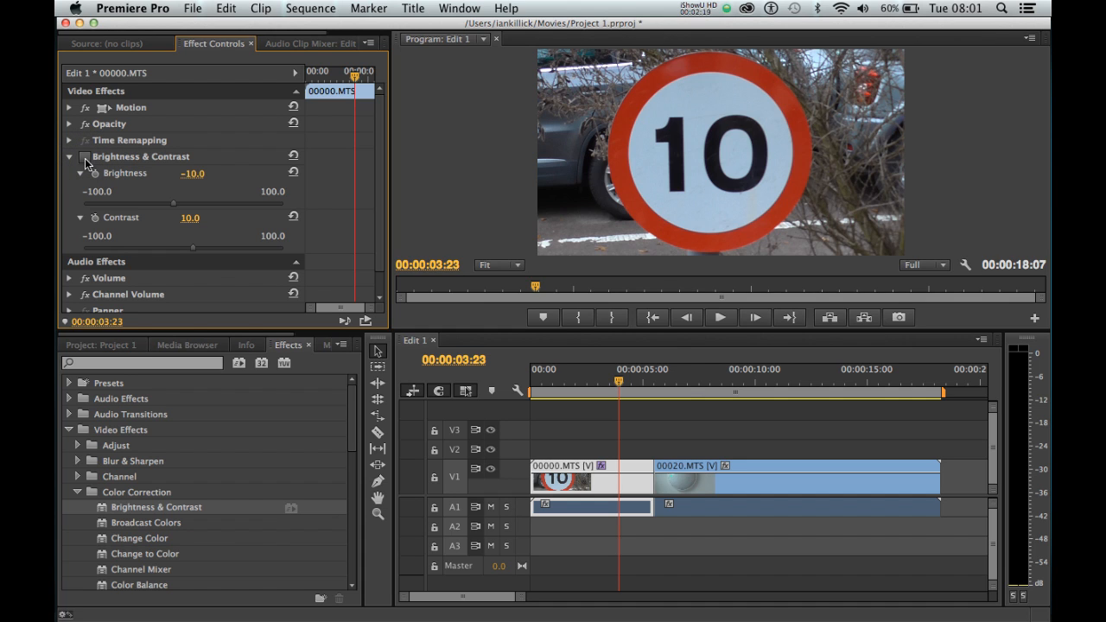
{"action": "left_click", "coordinate": [86, 159]}
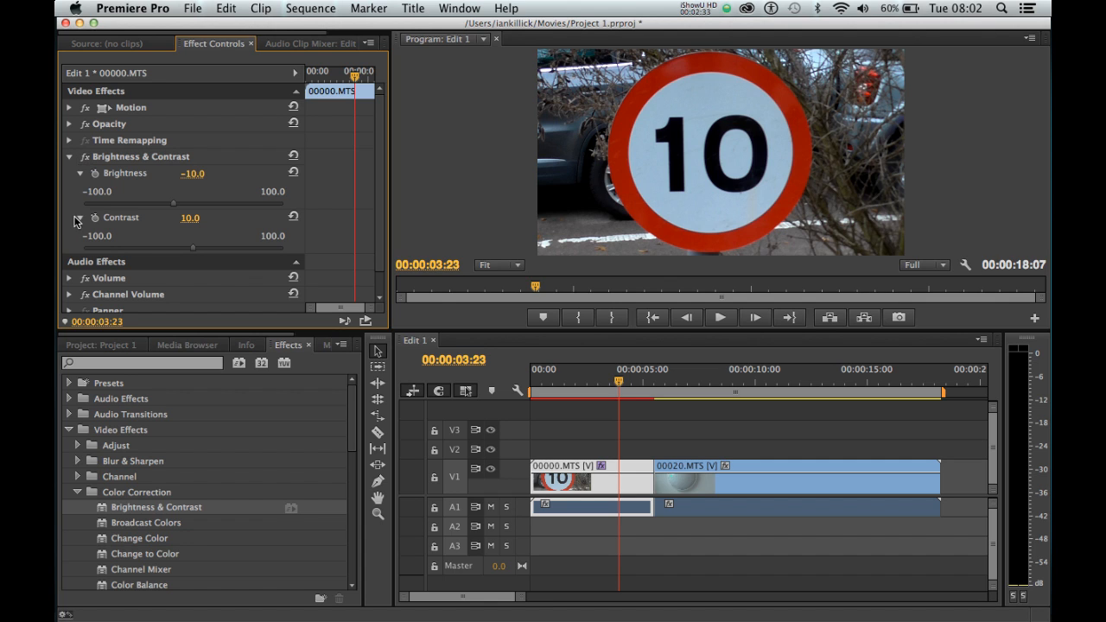
Remove the Brightness & Contrast effect from clip 00000.MTS
{"action": "left_click", "coordinate": [128, 159]}
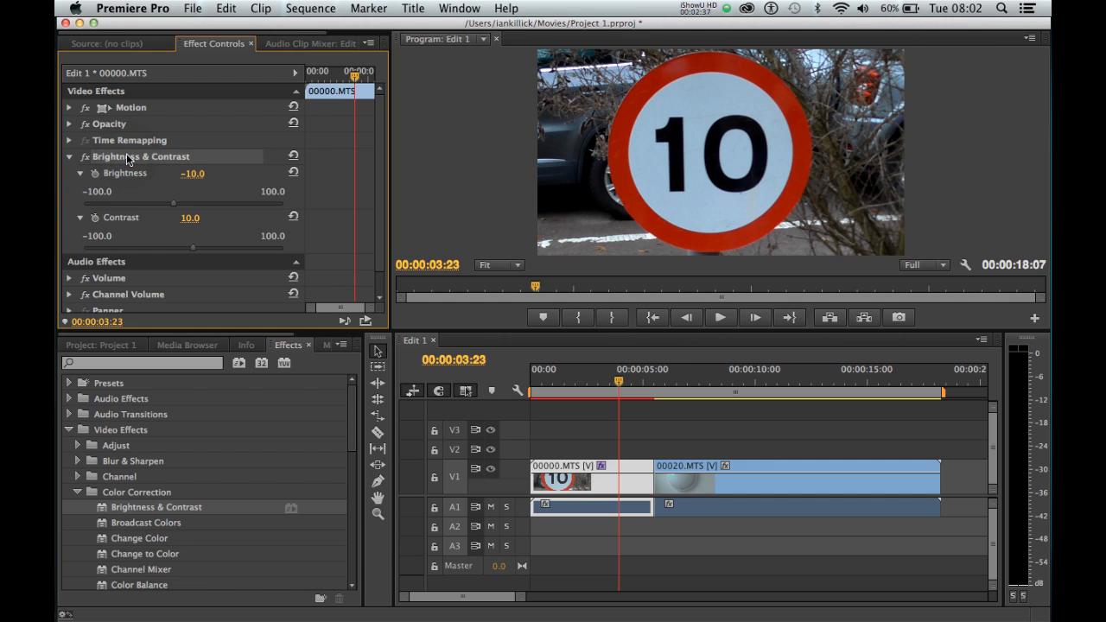
{"action": "key", "text": "Delete"}
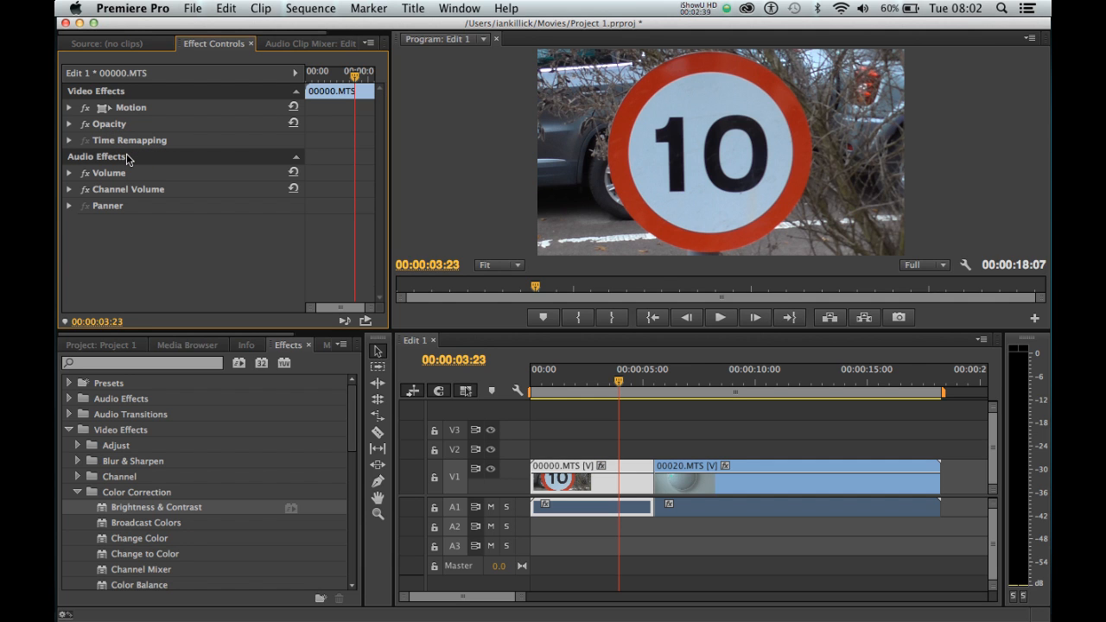
{"action": "left_click", "coordinate": [109, 46]}
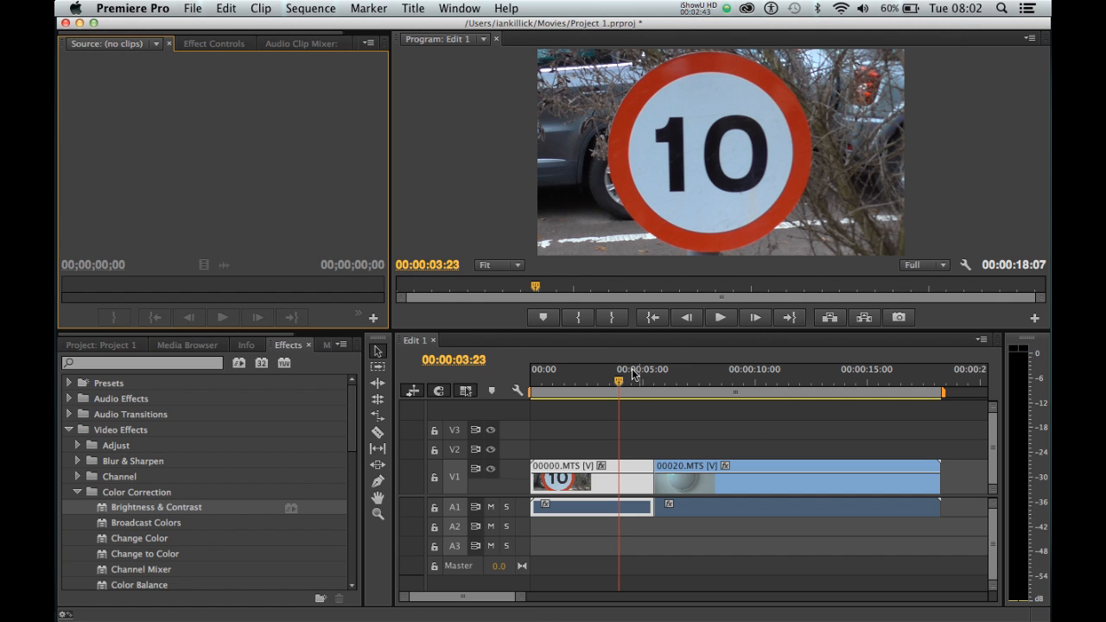
Move the playhead to 00:00:07:15 and apply the Fast Color Corrector effect to clip 00020.MTS
{"action": "left_click_drag", "start_coordinate": [619, 381], "coordinate": [702, 388]}
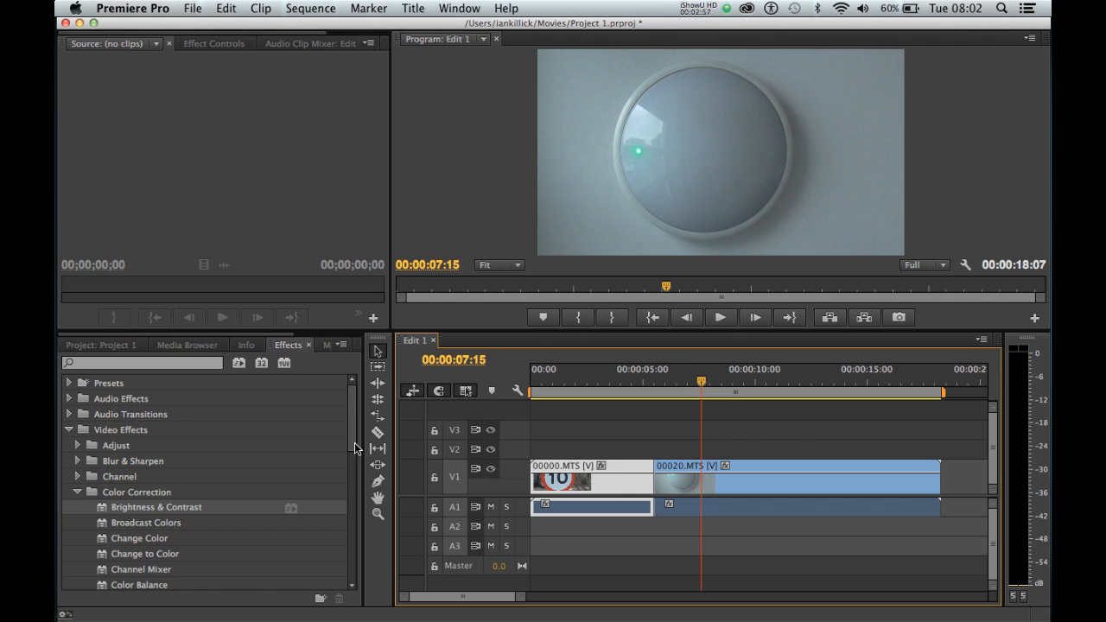
{"action": "scroll", "coordinate": [354, 442], "scroll_direction": "down", "scroll_amount": 5}
{"action": "scroll", "coordinate": [354, 442], "scroll_direction": "up", "scroll_amount": 2}
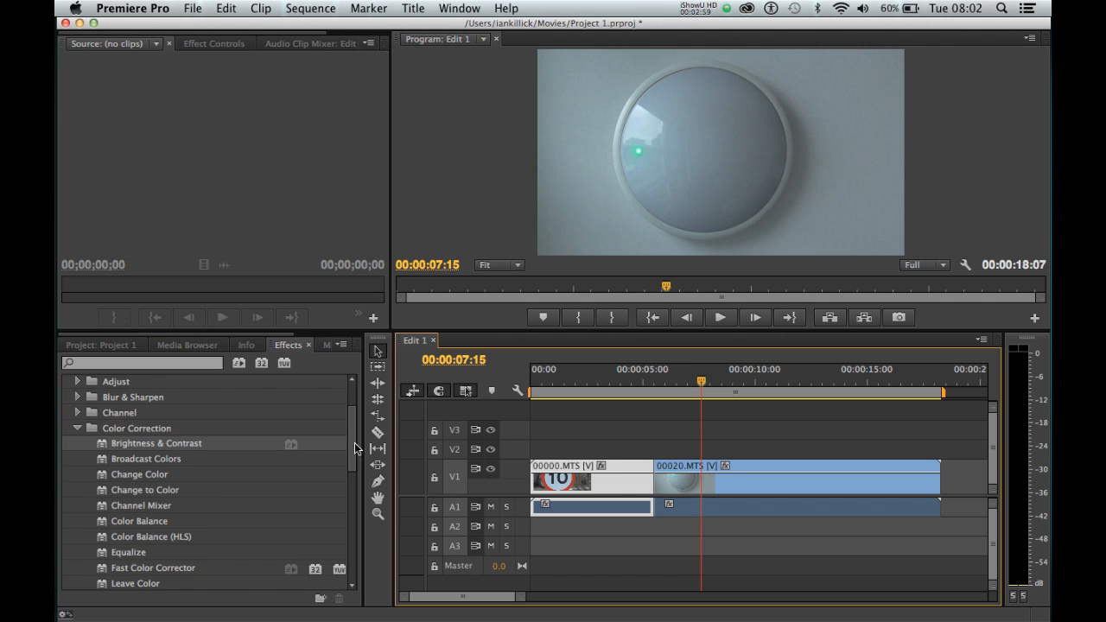
{"action": "scroll", "coordinate": [355, 443], "scroll_direction": "down", "scroll_amount": 3}
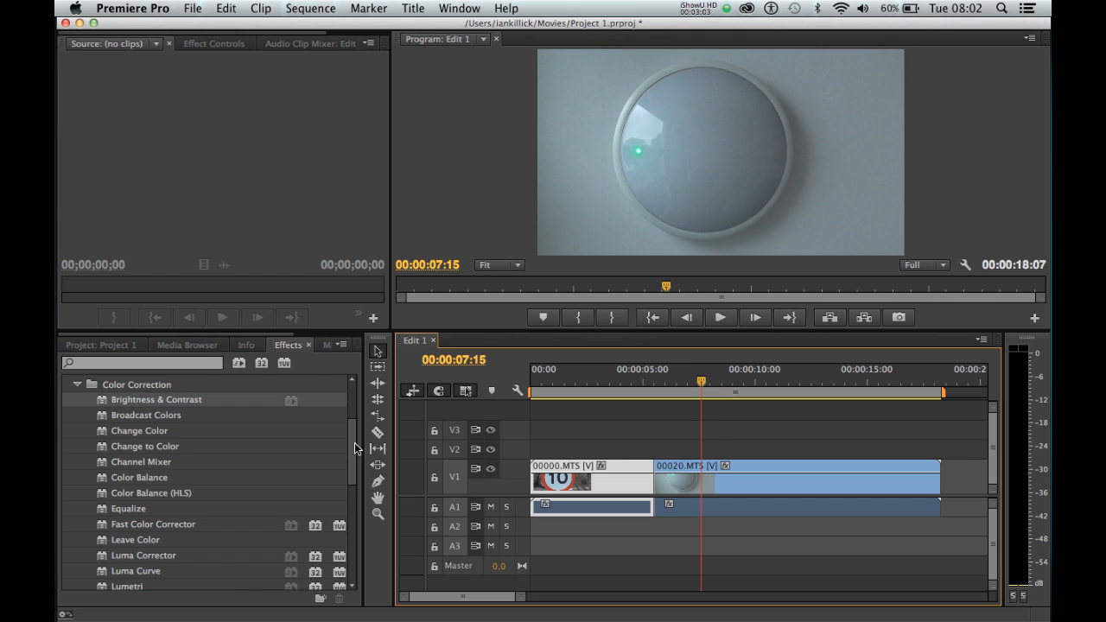
{"action": "left_click", "coordinate": [111, 524]}
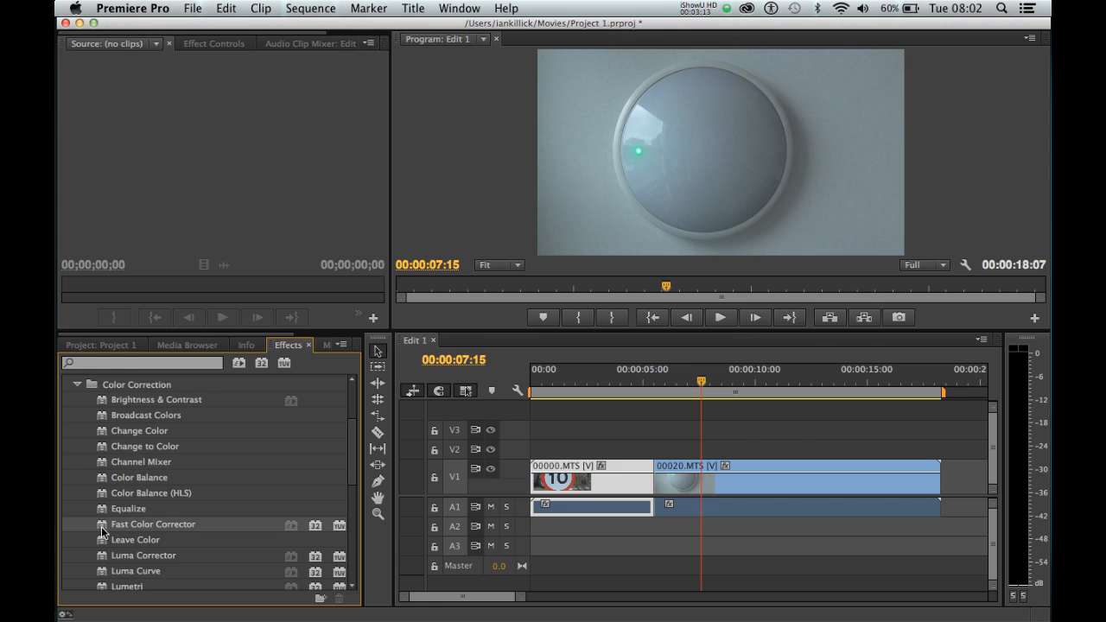
{"action": "left_click_drag", "start_coordinate": [102, 530], "coordinate": [664, 486]}
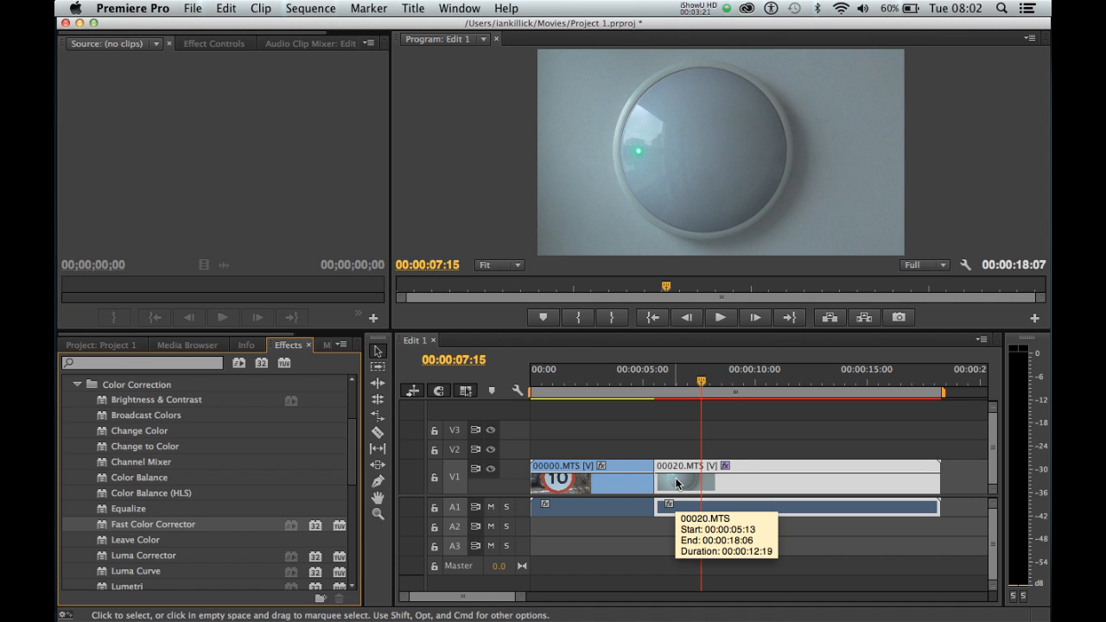
Show the Fast Color Corrector settings of clip 00020.MTS and lower its saturation to about 61
{"action": "left_click", "coordinate": [207, 44]}
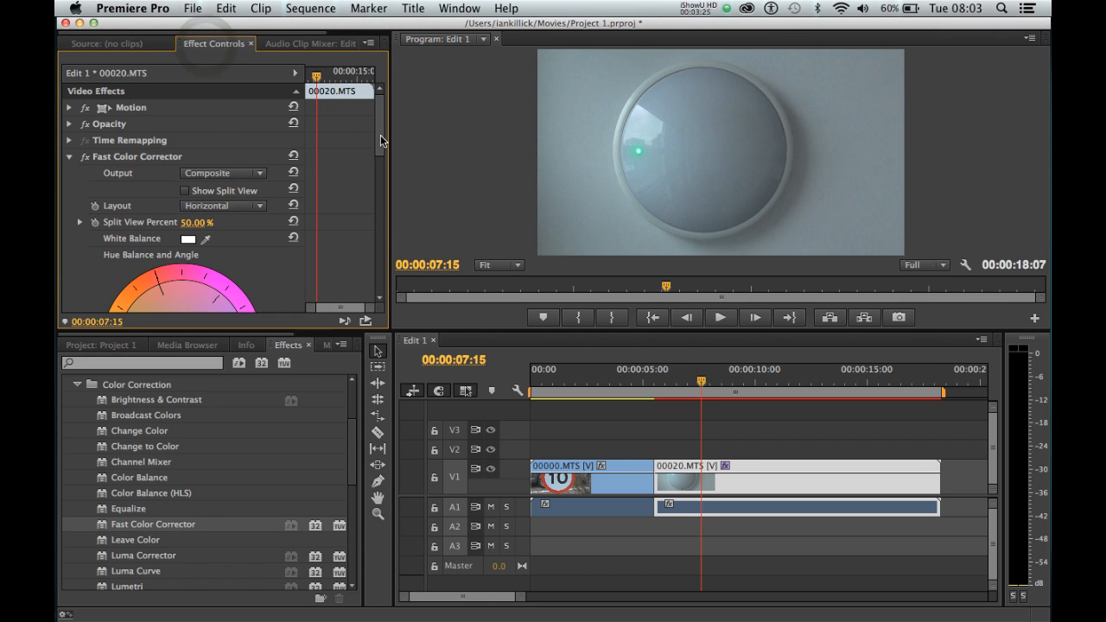
{"action": "scroll", "coordinate": [380, 139], "scroll_direction": "down", "scroll_amount": 5}
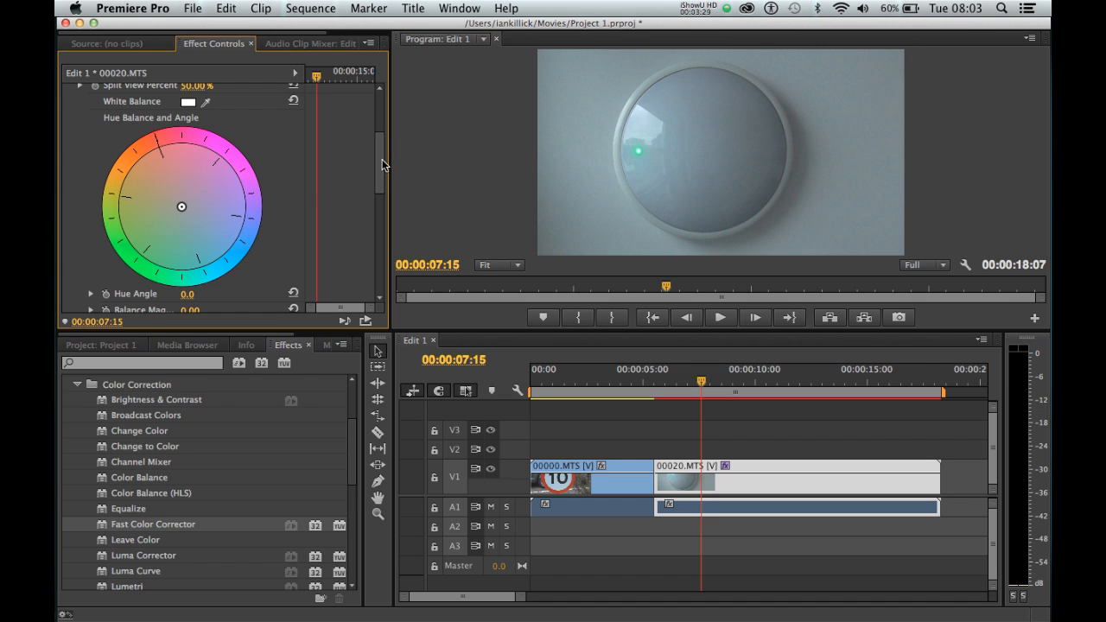
{"action": "left_click", "coordinate": [384, 175]}
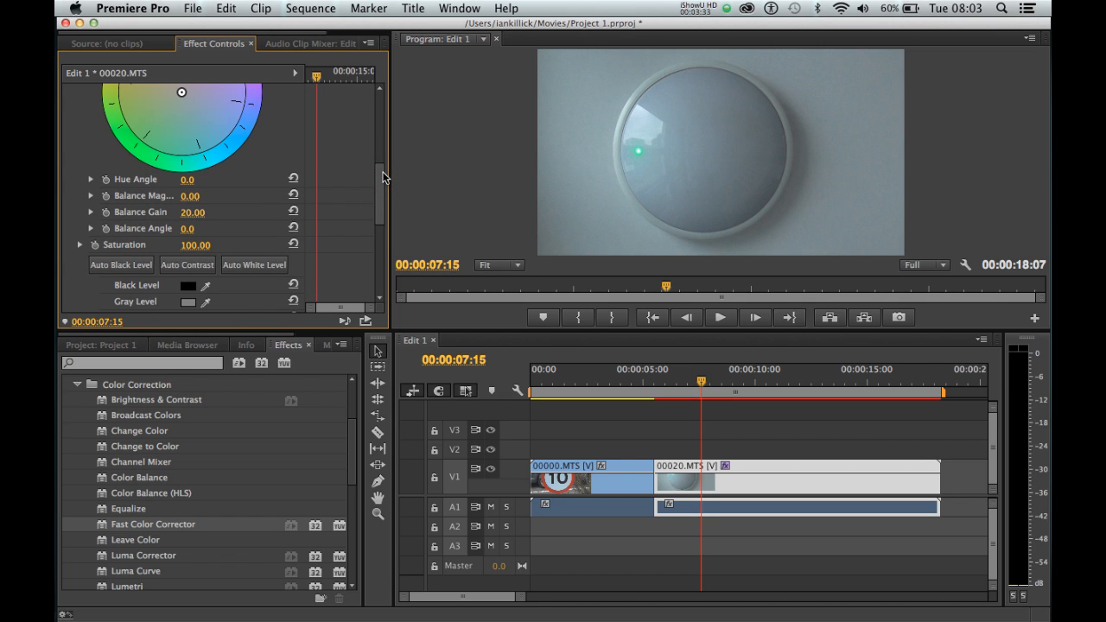
{"action": "left_click", "coordinate": [80, 245]}
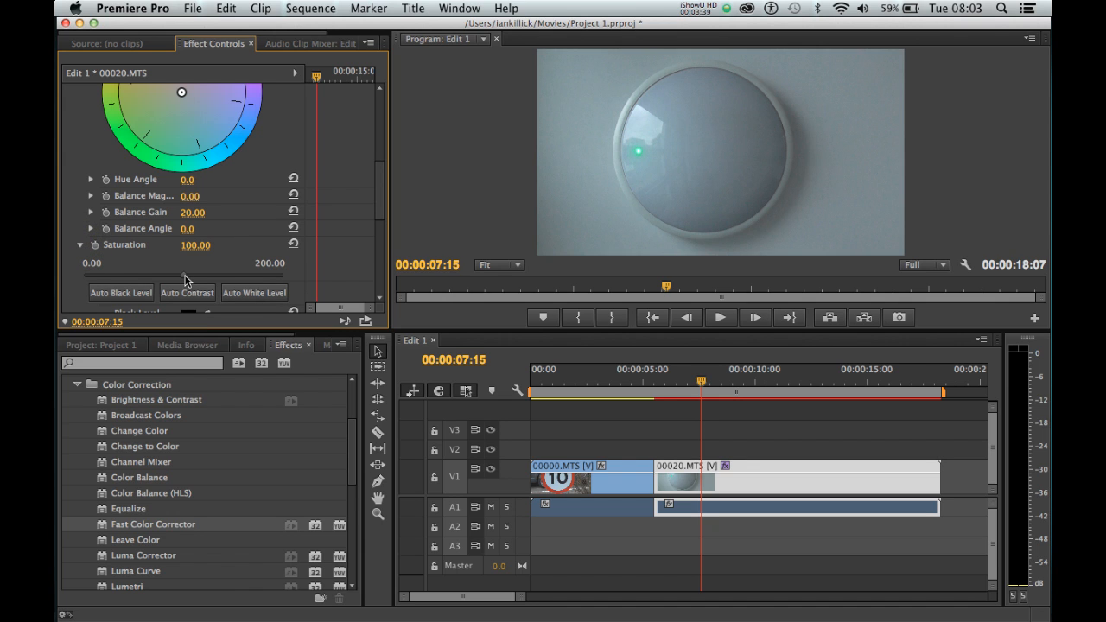
{"action": "left_click_drag", "start_coordinate": [184, 279], "coordinate": [144, 274]}
Shift the Fast Color Corrector's hue balance strongly toward blue and set its balance gain to about 13.41
{"action": "scroll", "coordinate": [378, 214], "scroll_direction": "up", "scroll_amount": 2}
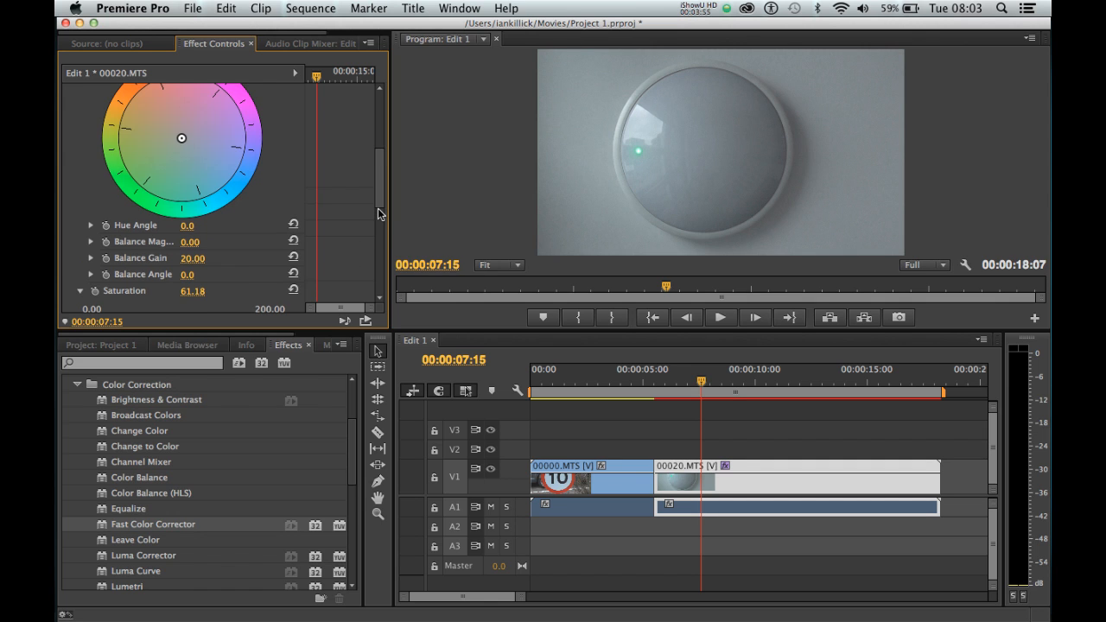
{"action": "scroll", "coordinate": [378, 214], "scroll_direction": "up", "scroll_amount": 3}
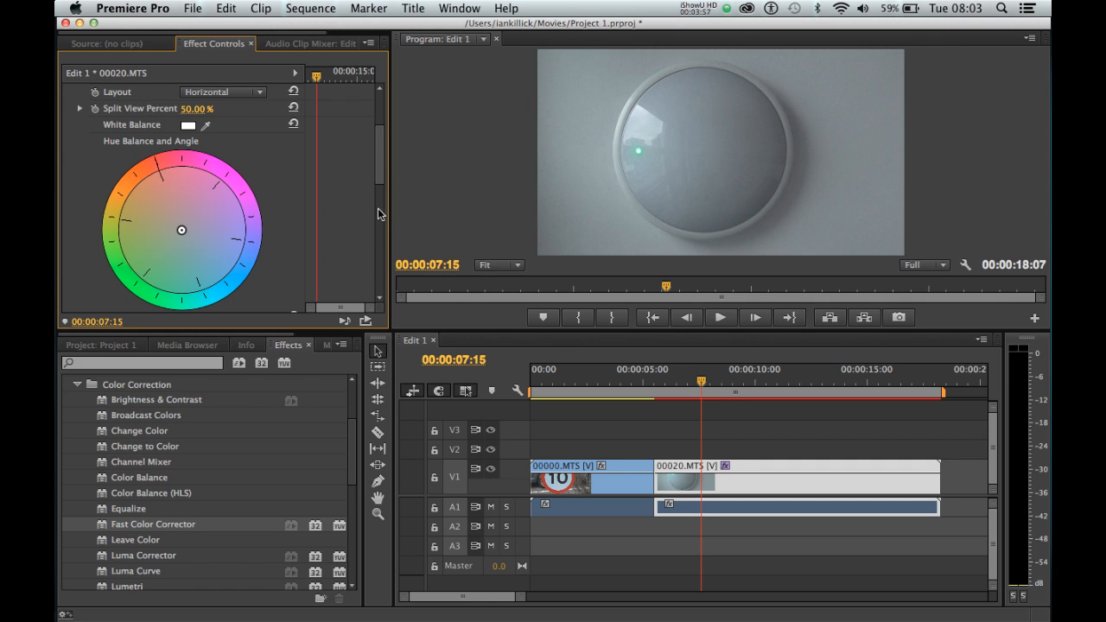
{"action": "left_click", "coordinate": [182, 230]}
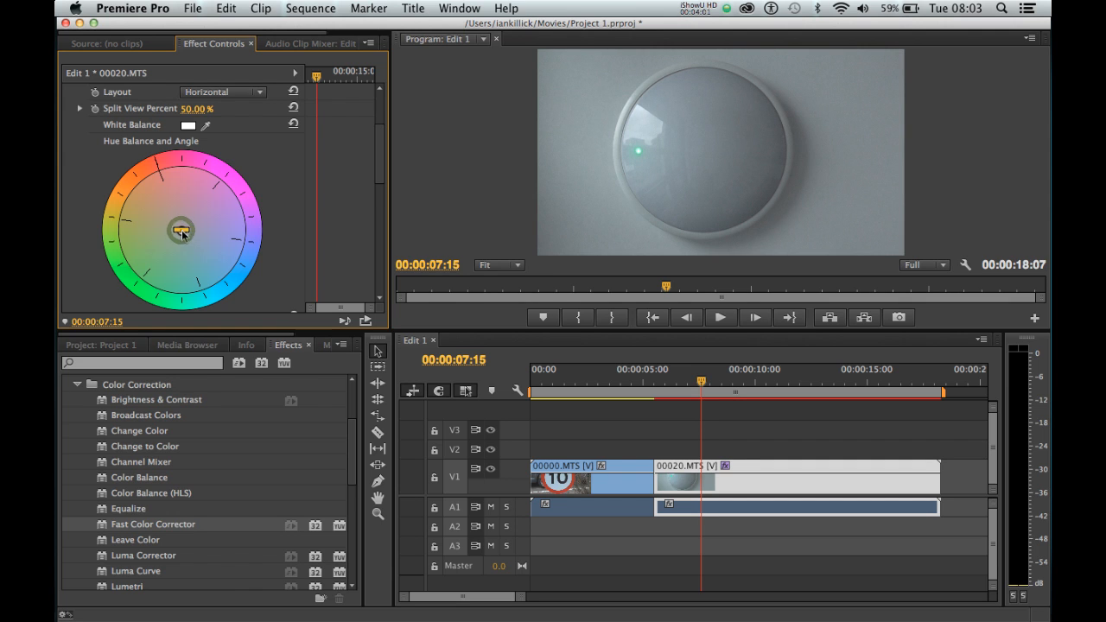
{"action": "left_click_drag", "start_coordinate": [182, 232], "coordinate": [237, 282]}
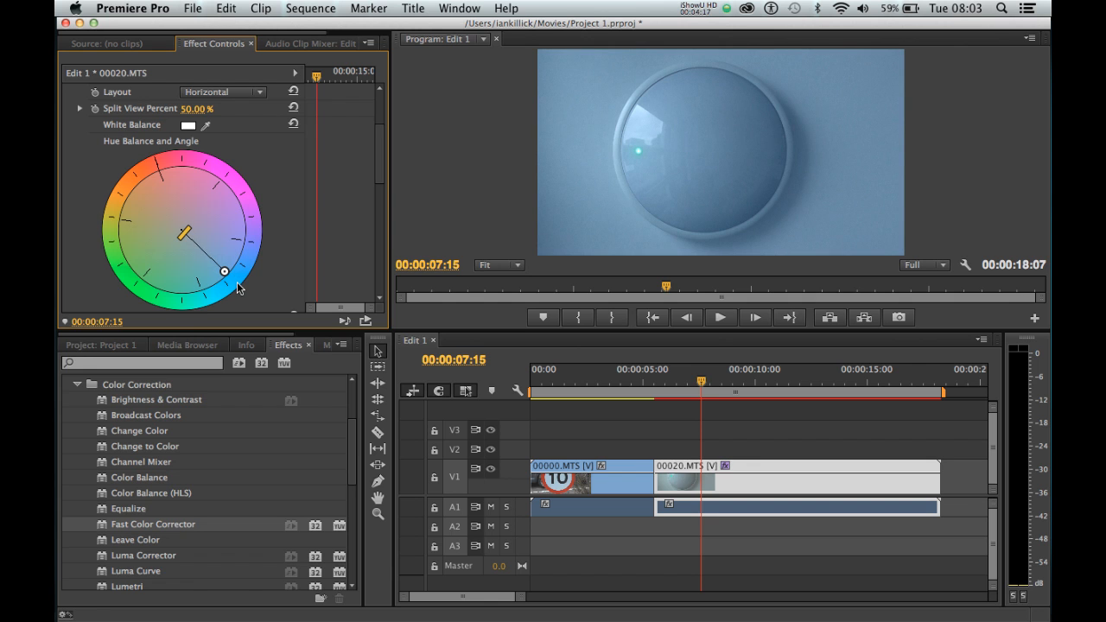
{"action": "key", "text": "super+s"}
{"action": "mouse_move", "coordinate": [185, 238]}
{"action": "left_mouse_down"}
{"action": "mouse_move", "coordinate": [222, 271]}
{"action": "mouse_move", "coordinate": [189, 238]}
{"action": "left_mouse_up"}
Bring the hue balance back toward the wheel's center and set the balance magnitude to 0
{"action": "left_click_drag", "start_coordinate": [224, 274], "coordinate": [184, 233]}
{"action": "scroll", "coordinate": [288, 258], "scroll_direction": "down", "scroll_amount": 3}
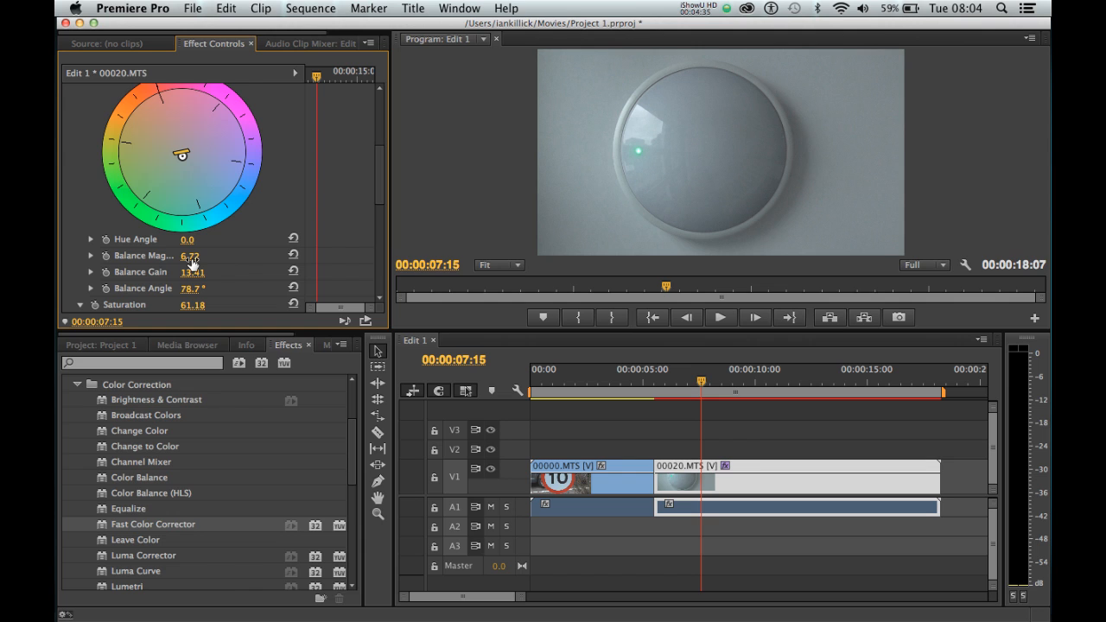
{"action": "left_click", "coordinate": [190, 257]}
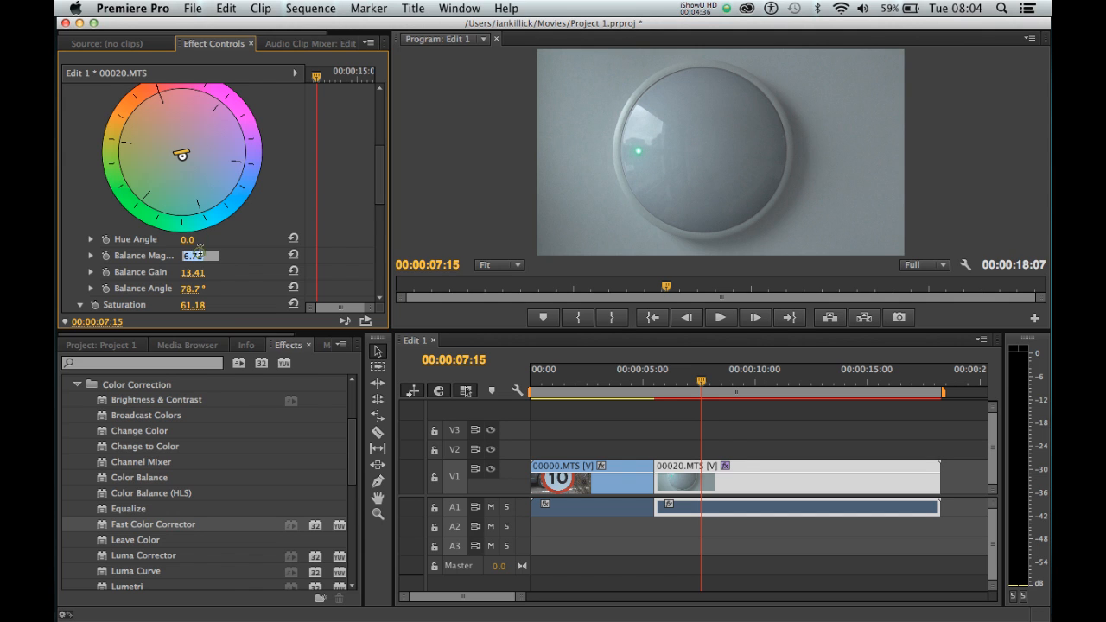
{"action": "left_click", "coordinate": [91, 256]}
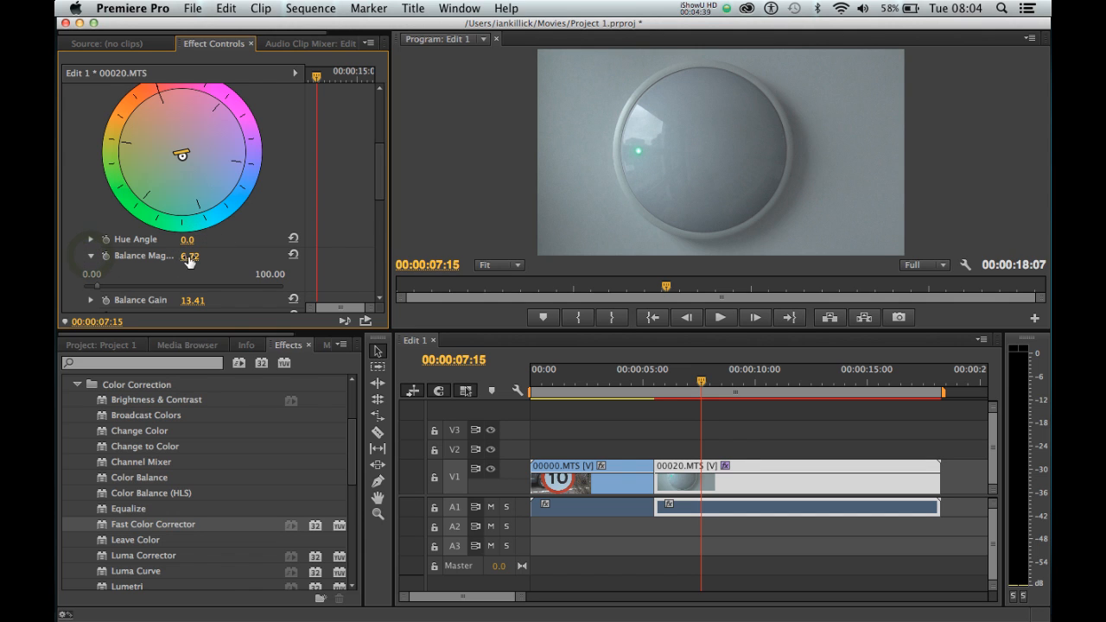
{"action": "type", "text": "0"}
{"action": "key", "text": "Return"}
Set the Fast Color Corrector's saturation to 60
{"action": "scroll", "coordinate": [249, 245], "scroll_direction": "up", "scroll_amount": 1}
{"action": "scroll", "coordinate": [248, 245], "scroll_direction": "down", "scroll_amount": 2}
{"action": "scroll", "coordinate": [250, 242], "scroll_direction": "down", "scroll_amount": 2}
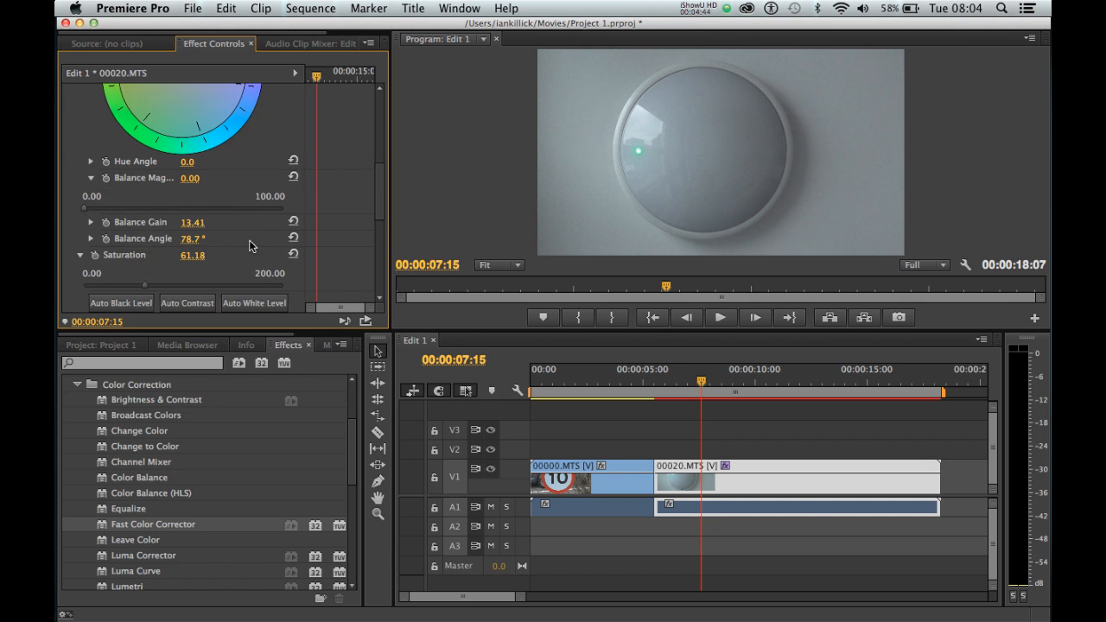
{"action": "left_click", "coordinate": [198, 253]}
{"action": "type", "text": "60"}
{"action": "key", "text": "Return"}
{"action": "scroll", "coordinate": [294, 260], "scroll_direction": "up", "scroll_amount": 10}
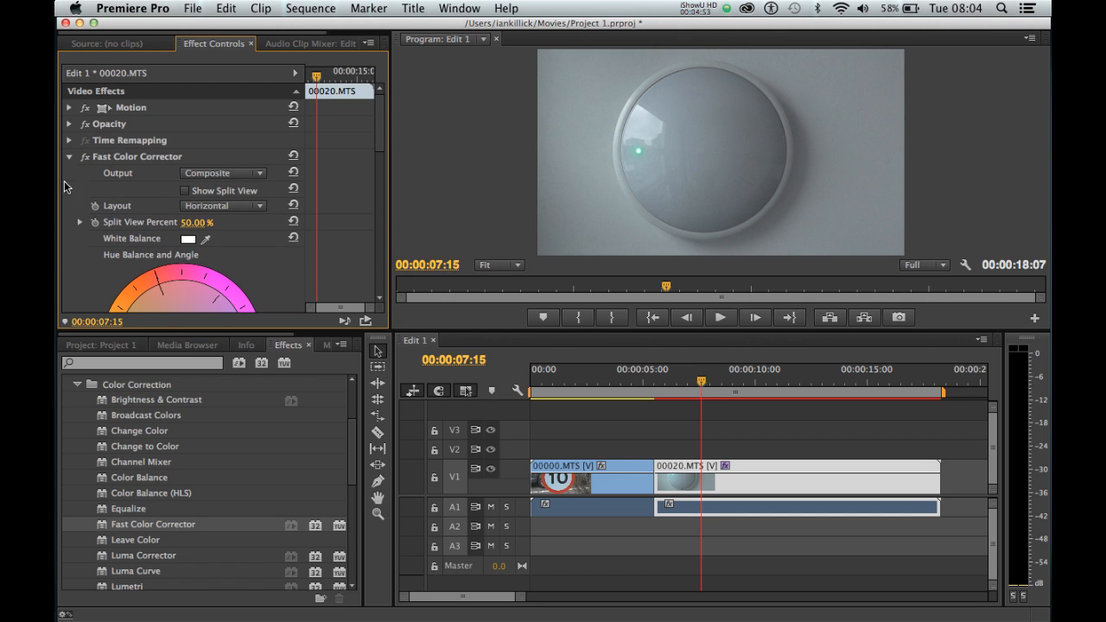
Review the Fast Color Corrector's adjusted settings once more and collapse the effect
{"action": "left_click", "coordinate": [70, 158]}
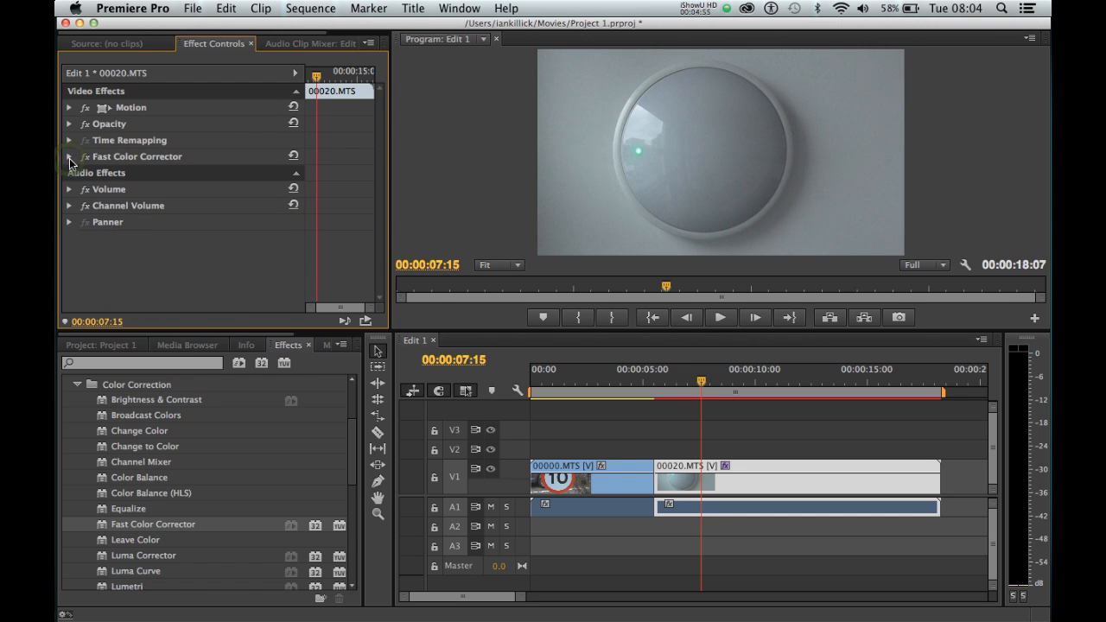
{"action": "left_click", "coordinate": [69, 159]}
{"action": "scroll", "coordinate": [352, 251], "scroll_direction": "down", "scroll_amount": 5}
{"action": "scroll", "coordinate": [352, 249], "scroll_direction": "down", "scroll_amount": 4}
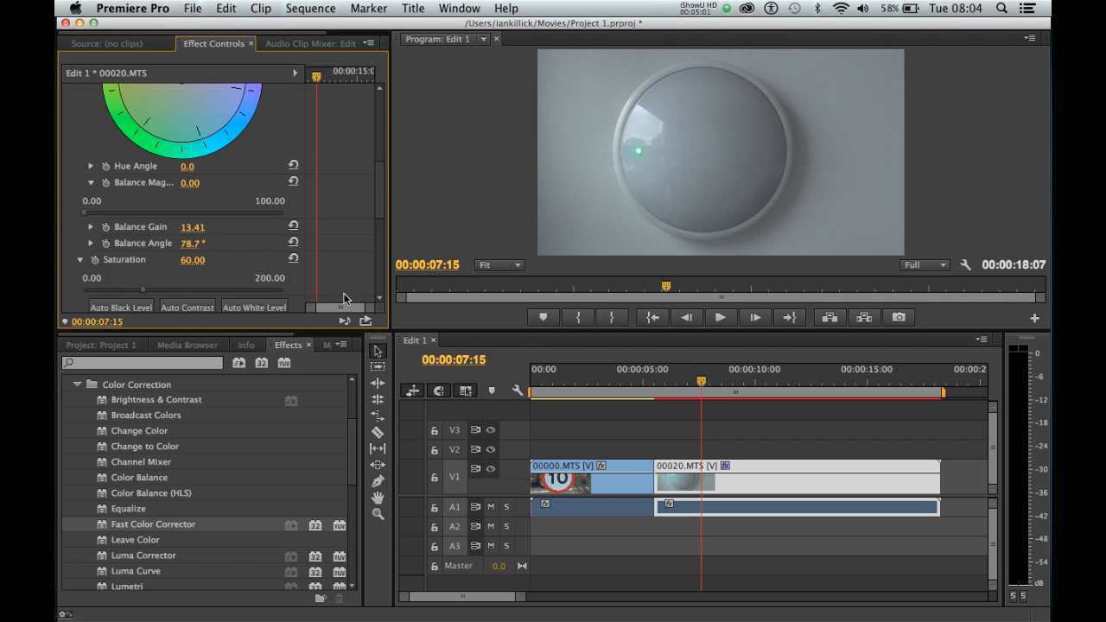
{"action": "scroll", "coordinate": [347, 255], "scroll_direction": "up", "scroll_amount": 9}
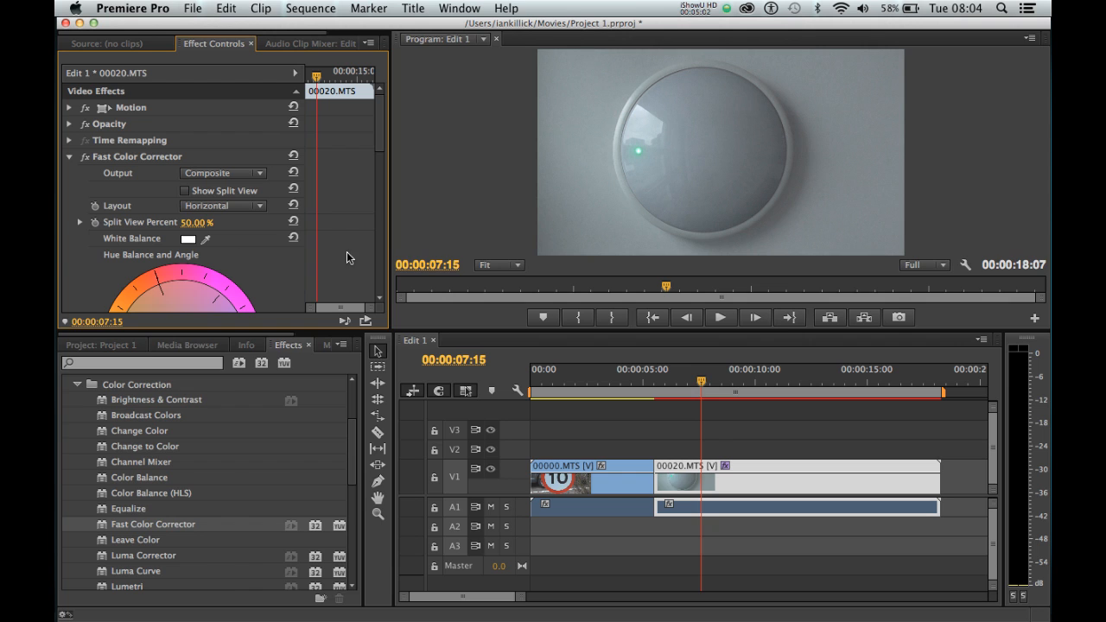
{"action": "left_click", "coordinate": [69, 158]}
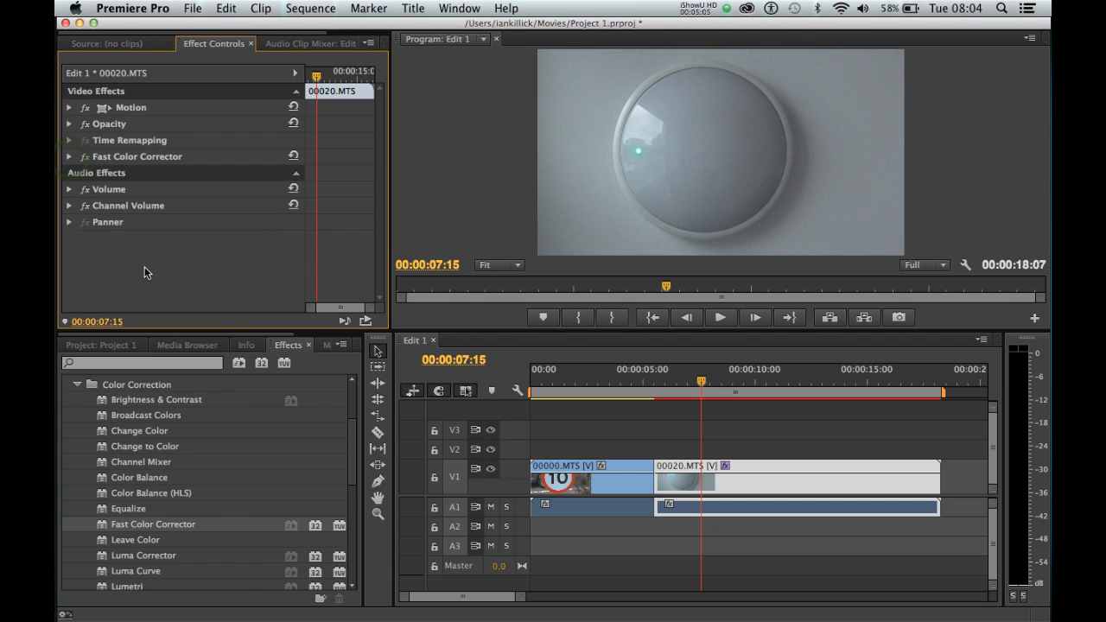
Apply the RGB Curves effect from the Color Correction category to clip 00020.MTS
{"action": "scroll", "coordinate": [225, 497], "scroll_direction": "down", "scroll_amount": 4}
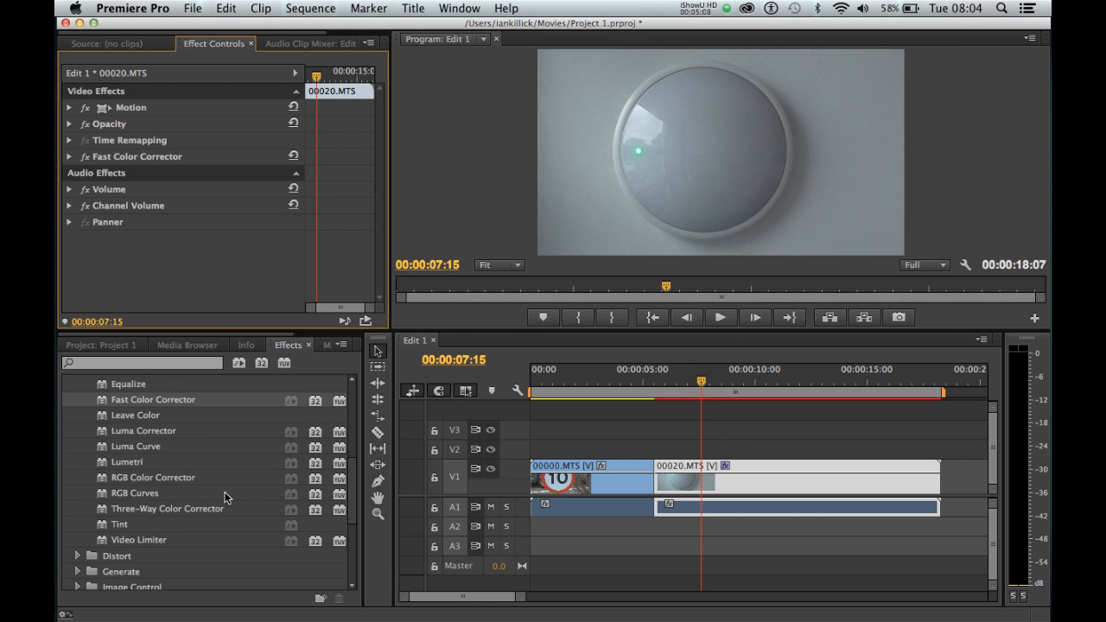
{"action": "left_click", "coordinate": [102, 494]}
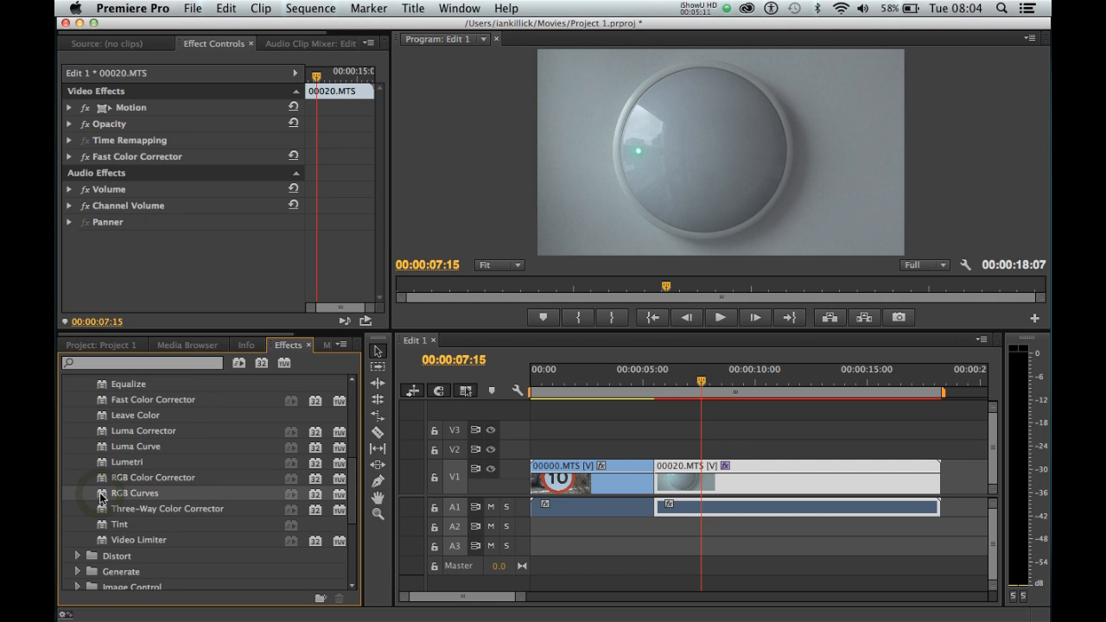
{"action": "left_click_drag", "start_coordinate": [102, 497], "coordinate": [683, 484]}
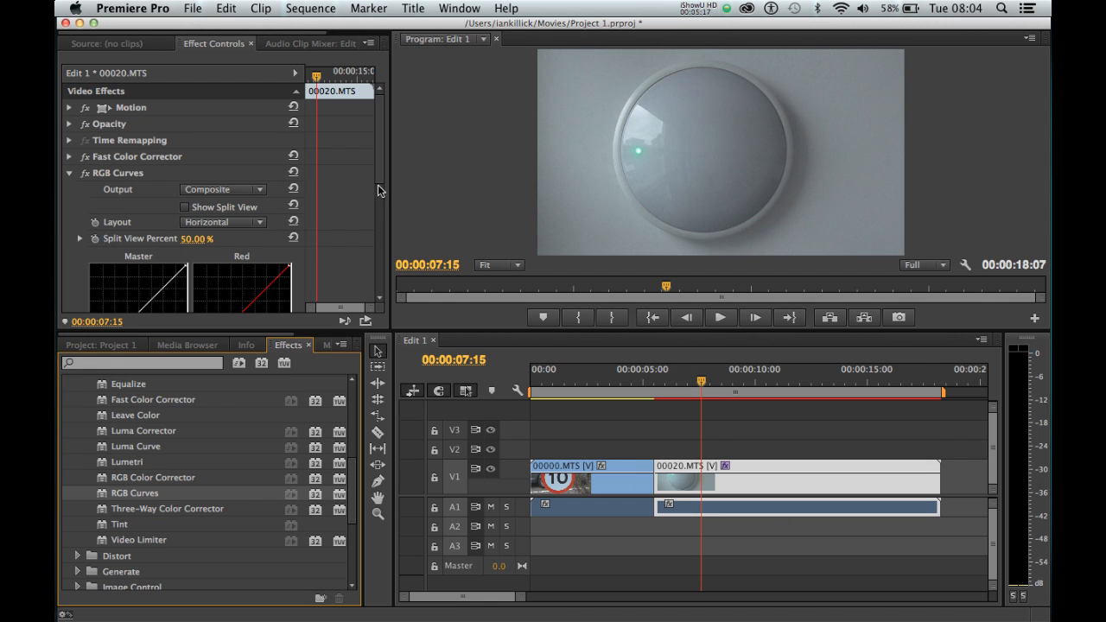
Look through the RGB Curves settings and enlarge the Effect Controls area so all four curves fit in view
{"action": "scroll", "coordinate": [379, 178], "scroll_direction": "down", "scroll_amount": 3}
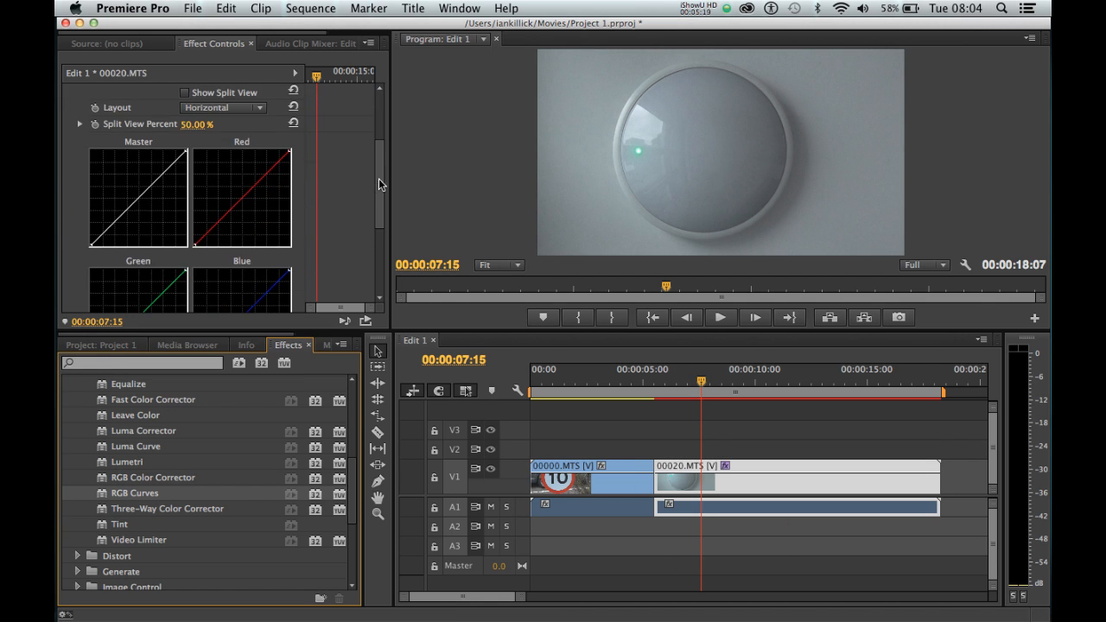
{"action": "scroll", "coordinate": [379, 178], "scroll_direction": "down", "scroll_amount": 2}
{"action": "scroll", "coordinate": [381, 184], "scroll_direction": "up", "scroll_amount": 3}
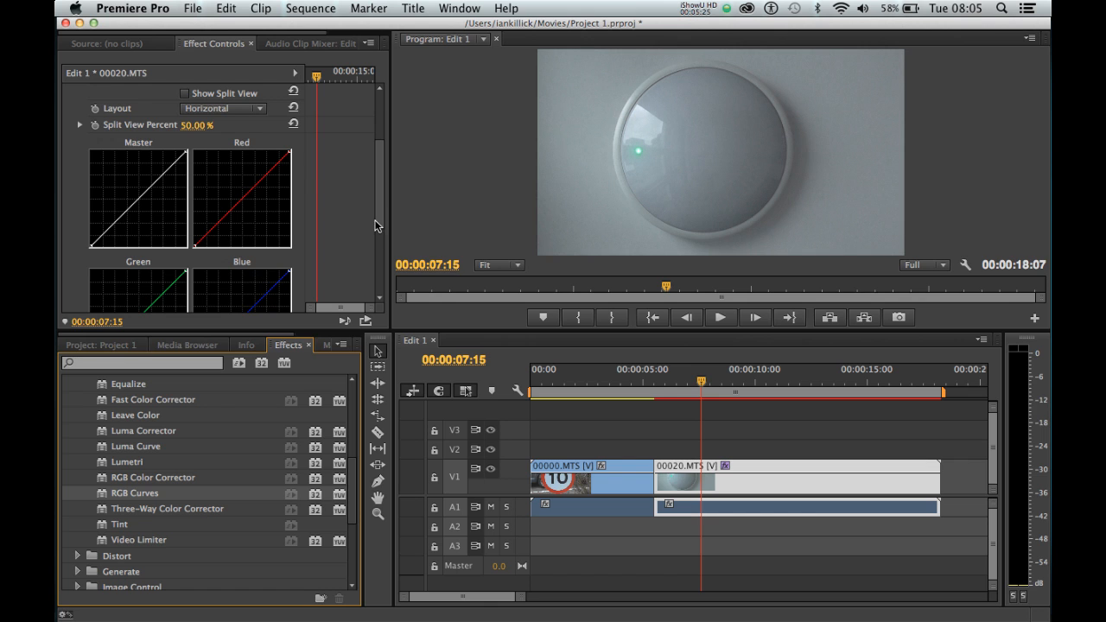
{"action": "scroll", "coordinate": [376, 221], "scroll_direction": "up", "scroll_amount": 2}
{"action": "scroll", "coordinate": [376, 220], "scroll_direction": "down", "scroll_amount": 5}
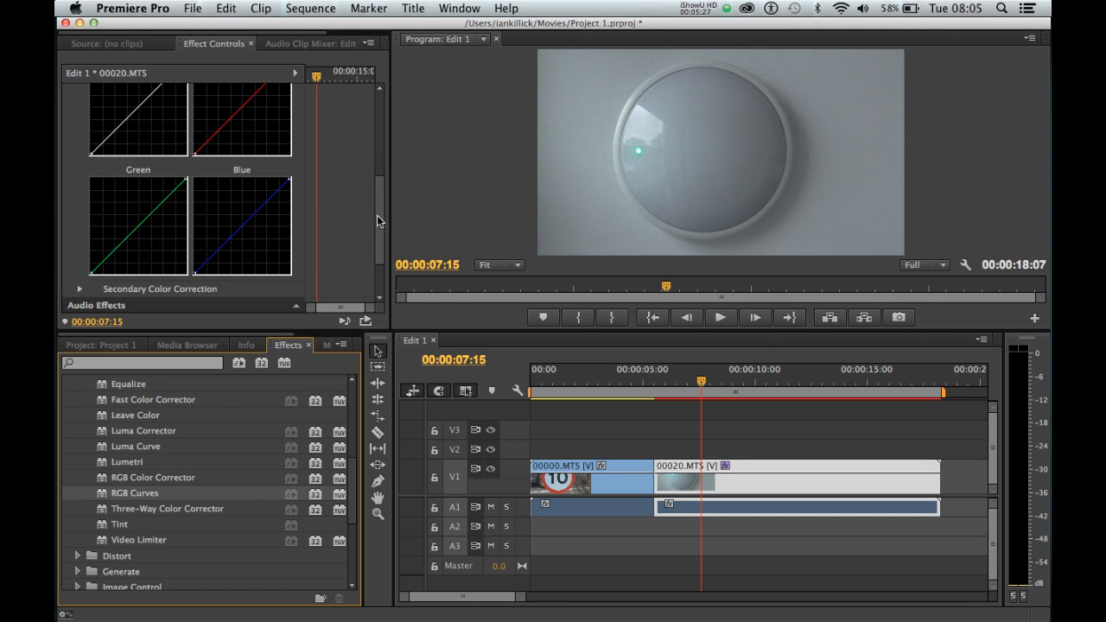
{"action": "scroll", "coordinate": [377, 221], "scroll_direction": "up", "scroll_amount": 2}
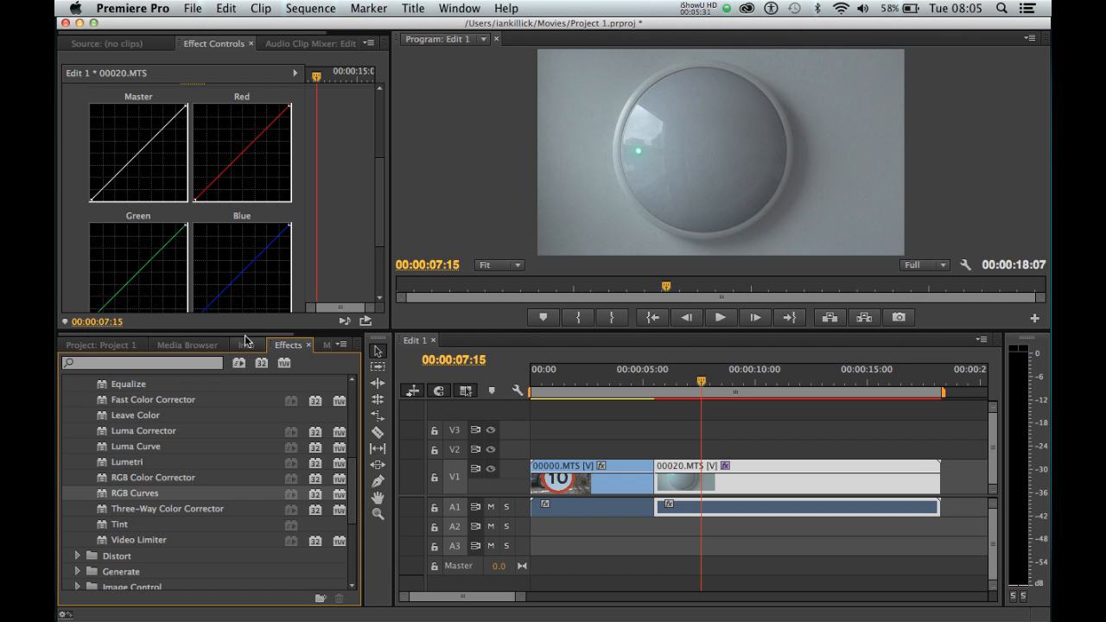
{"action": "left_click_drag", "start_coordinate": [246, 331], "coordinate": [250, 390]}
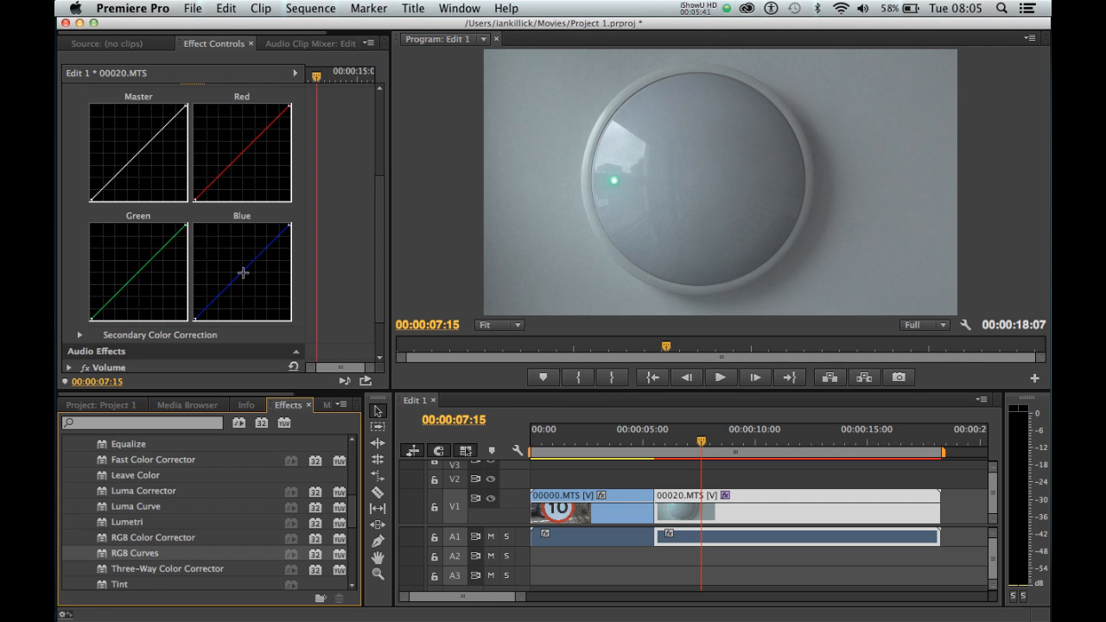
Bend the midpoint of the blue curve slightly upward and the midpoint of the red curve slightly downward
{"action": "left_click_drag", "start_coordinate": [242, 273], "coordinate": [238, 267]}
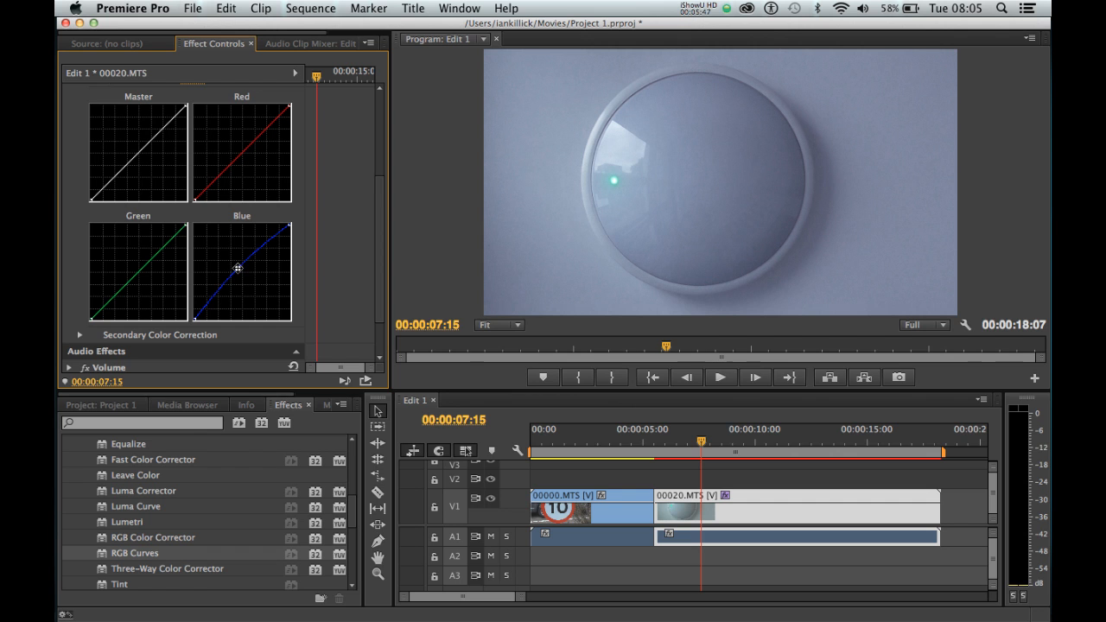
{"action": "left_click_drag", "start_coordinate": [383, 264], "coordinate": [383, 239]}
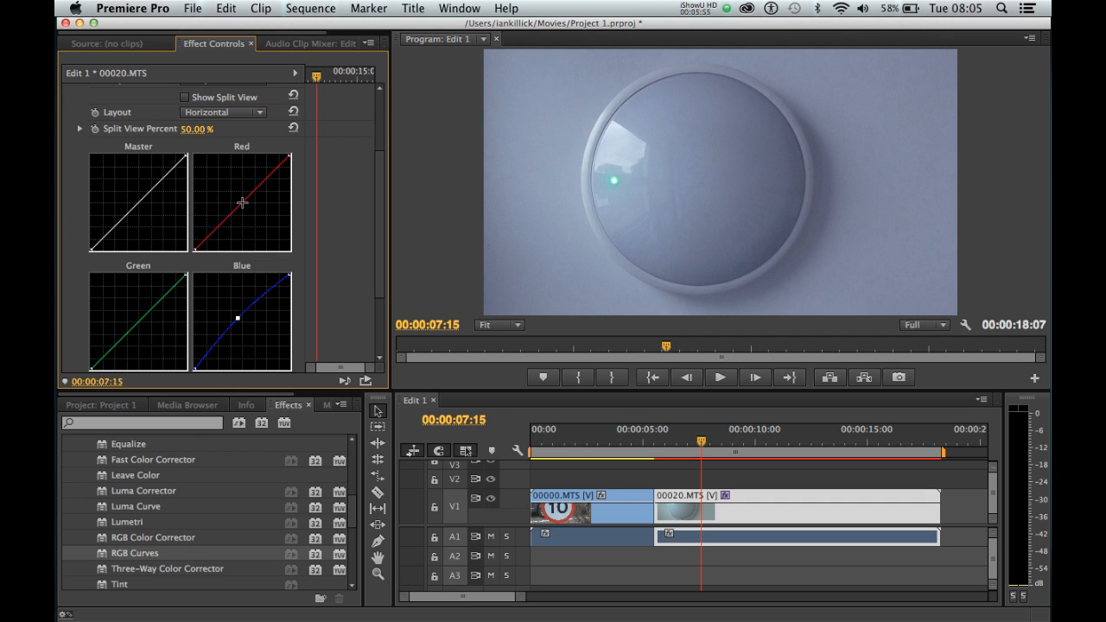
{"action": "mouse_move", "coordinate": [242, 202]}
{"action": "left_mouse_down"}
{"action": "mouse_move", "coordinate": [251, 209]}
{"action": "mouse_move", "coordinate": [242, 202]}
{"action": "left_mouse_up"}
{"action": "left_click_drag", "start_coordinate": [242, 202], "coordinate": [247, 207]}
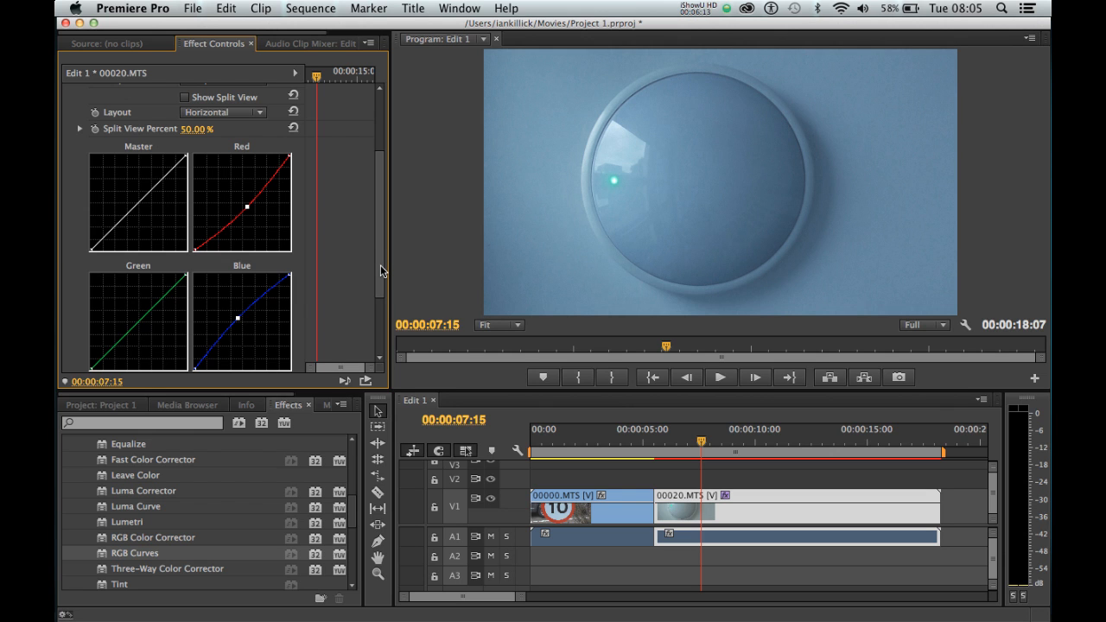
Switch the RGB Curves effect off and on to compare the shot, and collapse its settings
{"action": "scroll", "coordinate": [381, 265], "scroll_direction": "down", "scroll_amount": 3}
{"action": "scroll", "coordinate": [380, 264], "scroll_direction": "up", "scroll_amount": 6}
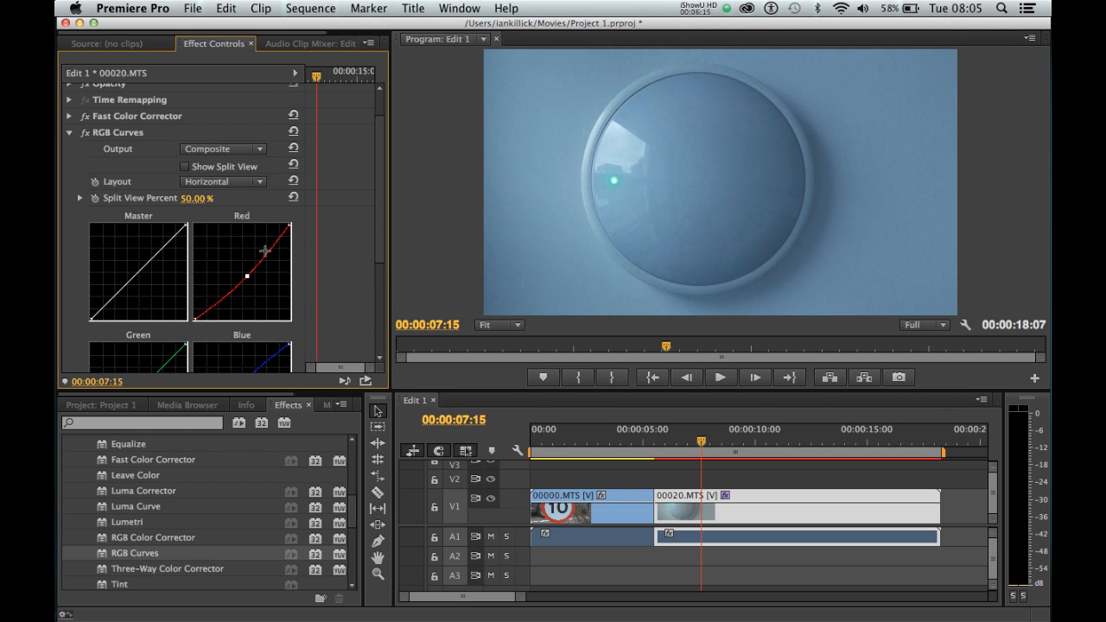
{"action": "left_click", "coordinate": [84, 133]}
{"action": "left_click", "coordinate": [84, 134]}
{"action": "left_click", "coordinate": [69, 132]}
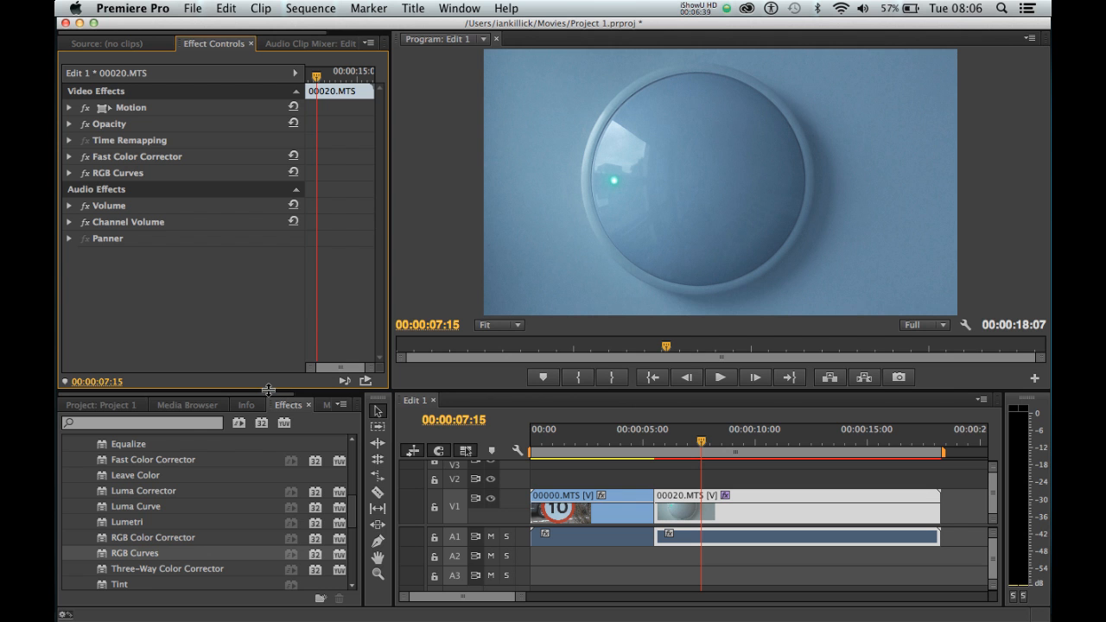
Reduce the height of the Effect Controls area and collapse the Color Correction effects folder
{"action": "left_click_drag", "start_coordinate": [269, 389], "coordinate": [265, 271]}
{"action": "scroll", "coordinate": [230, 382], "scroll_direction": "up", "scroll_amount": 10}
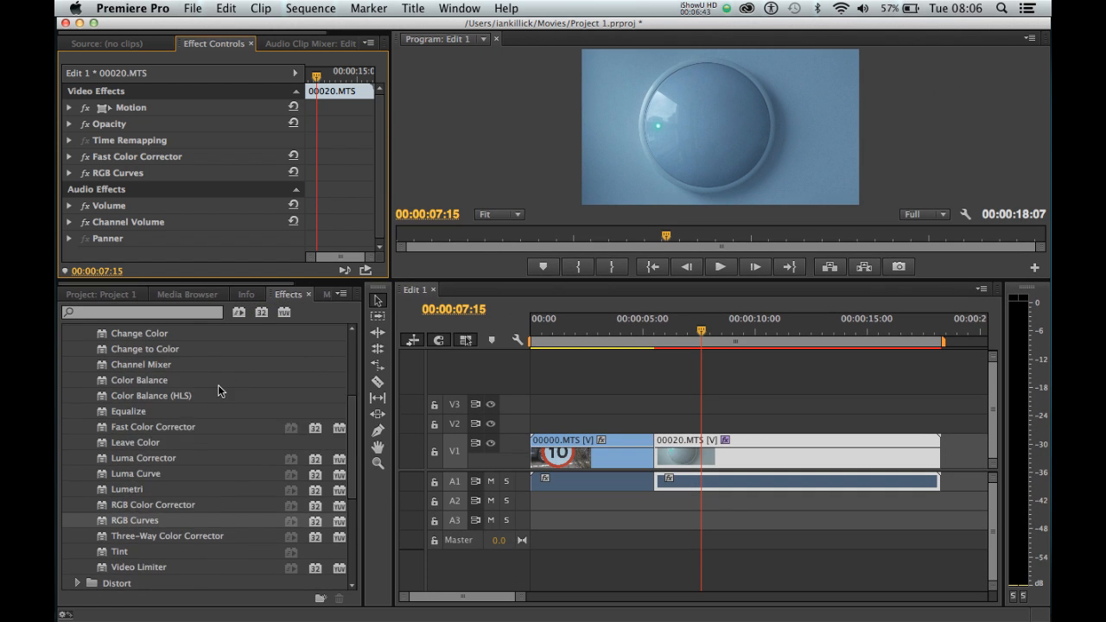
{"action": "left_click", "coordinate": [76, 437]}
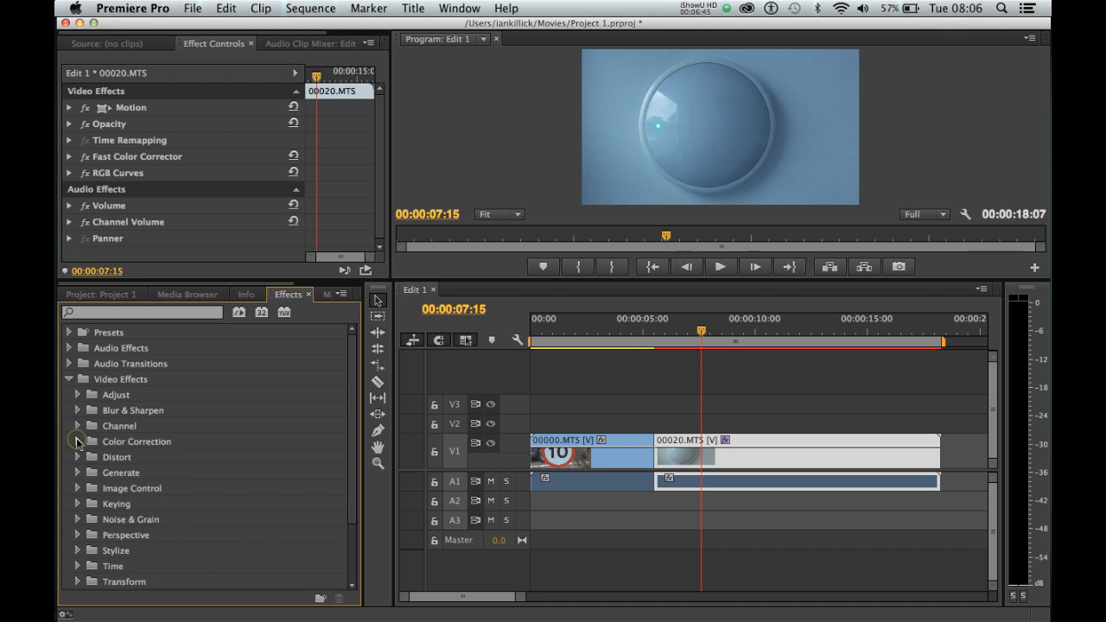
Examine the Video Effects categories, such as Adjust, Blur & Sharpen, Distort and Keying, for other available effects
{"action": "scroll", "coordinate": [231, 478], "scroll_direction": "down", "scroll_amount": 2}
{"action": "scroll", "coordinate": [233, 477], "scroll_direction": "down", "scroll_amount": 2}
{"action": "scroll", "coordinate": [234, 477], "scroll_direction": "up", "scroll_amount": 5}
{"action": "left_click", "coordinate": [117, 395]}
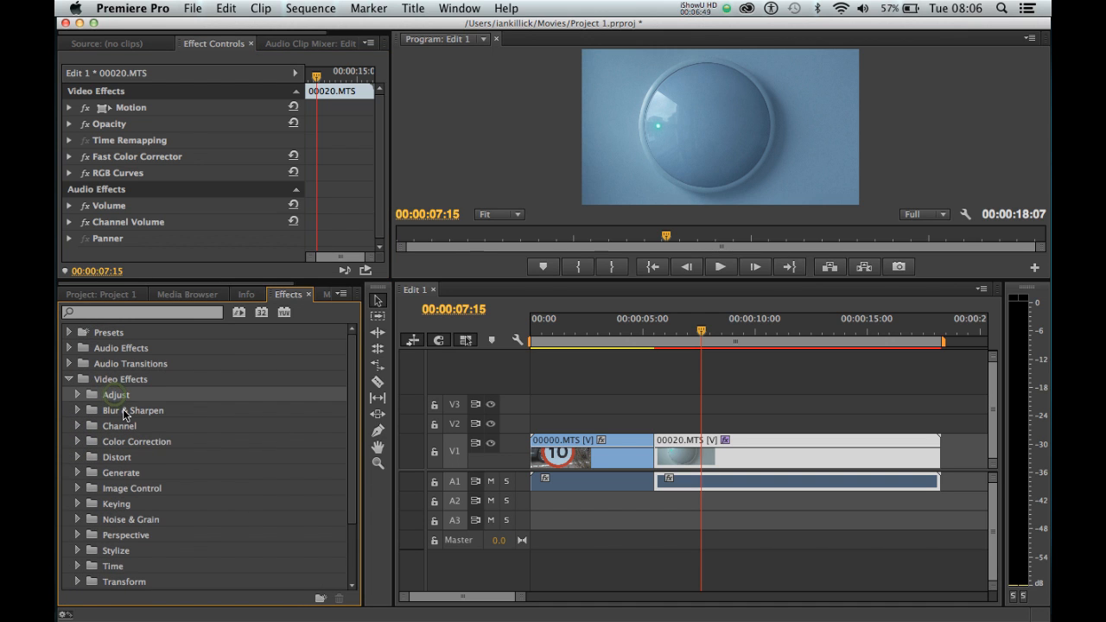
{"action": "left_click", "coordinate": [121, 410]}
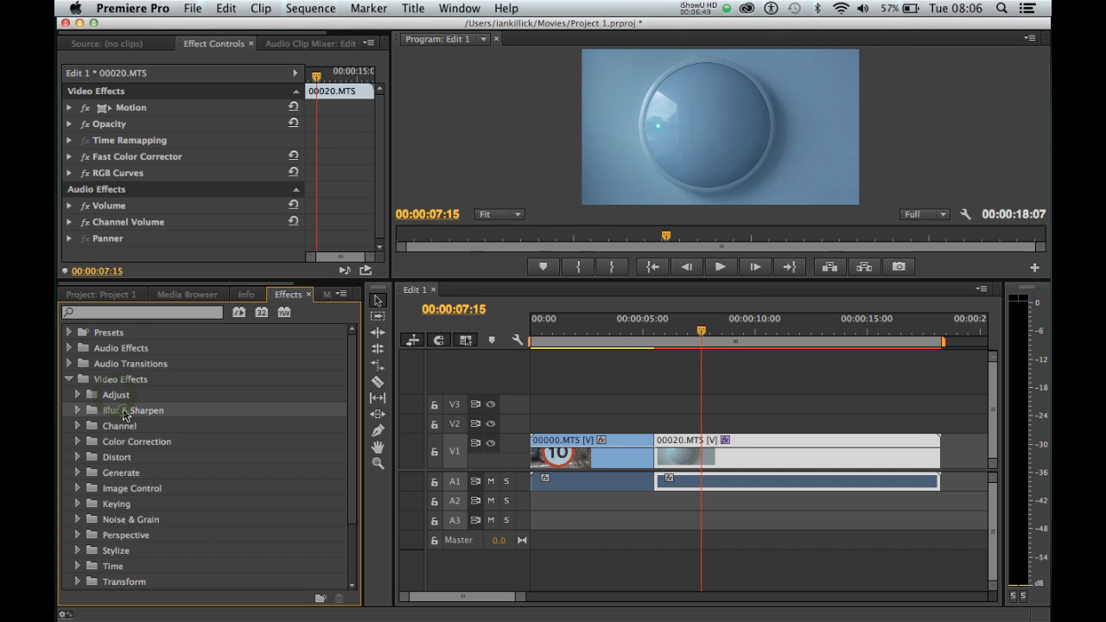
{"action": "left_click", "coordinate": [134, 458]}
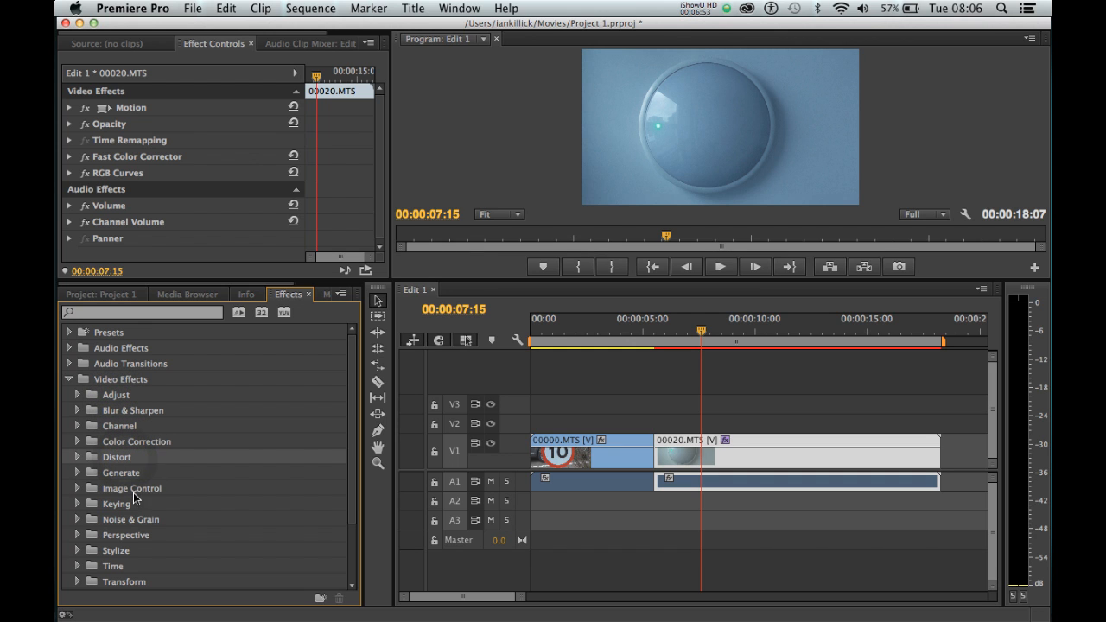
{"action": "left_click", "coordinate": [125, 506]}
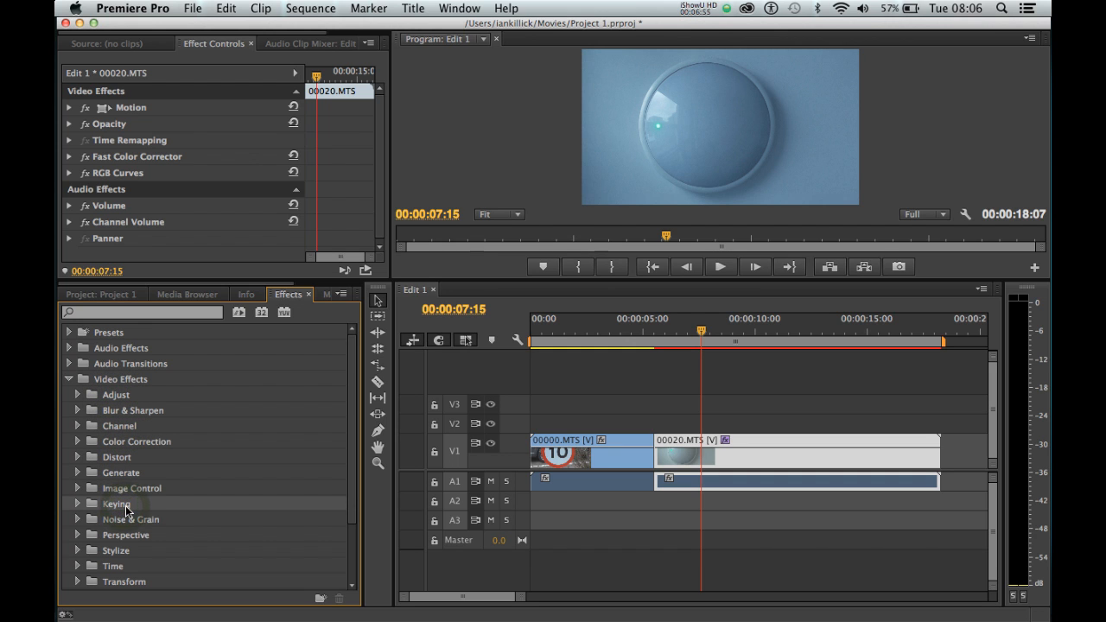
{"action": "scroll", "coordinate": [196, 512], "scroll_direction": "down", "scroll_amount": 3}
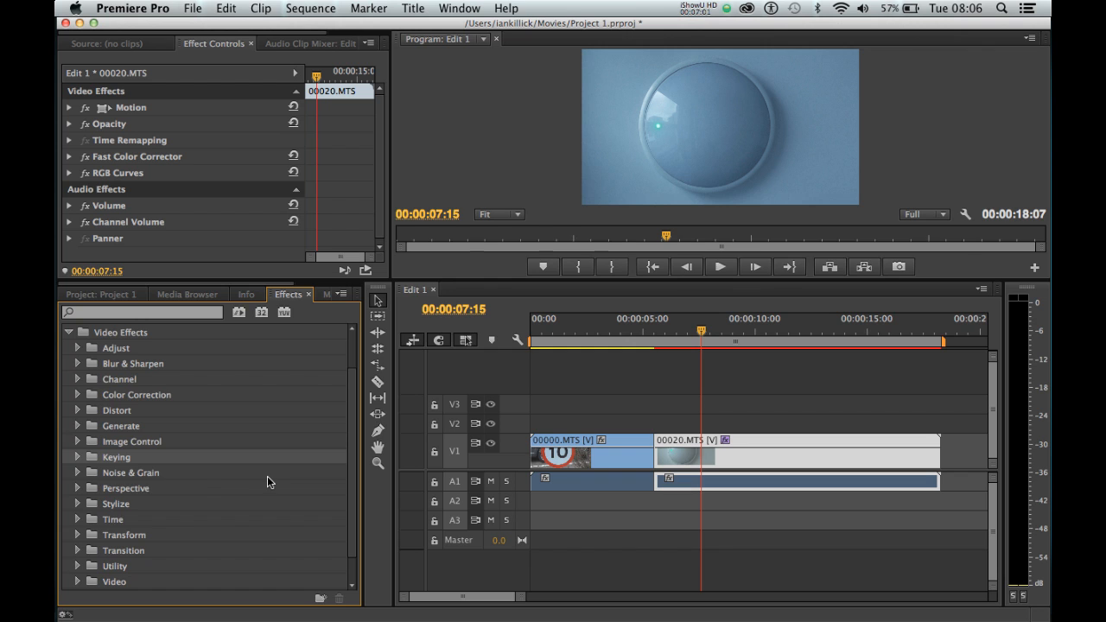
{"action": "scroll", "coordinate": [268, 476], "scroll_direction": "up", "scroll_amount": 3}
{"action": "scroll", "coordinate": [268, 477], "scroll_direction": "down", "scroll_amount": 4}
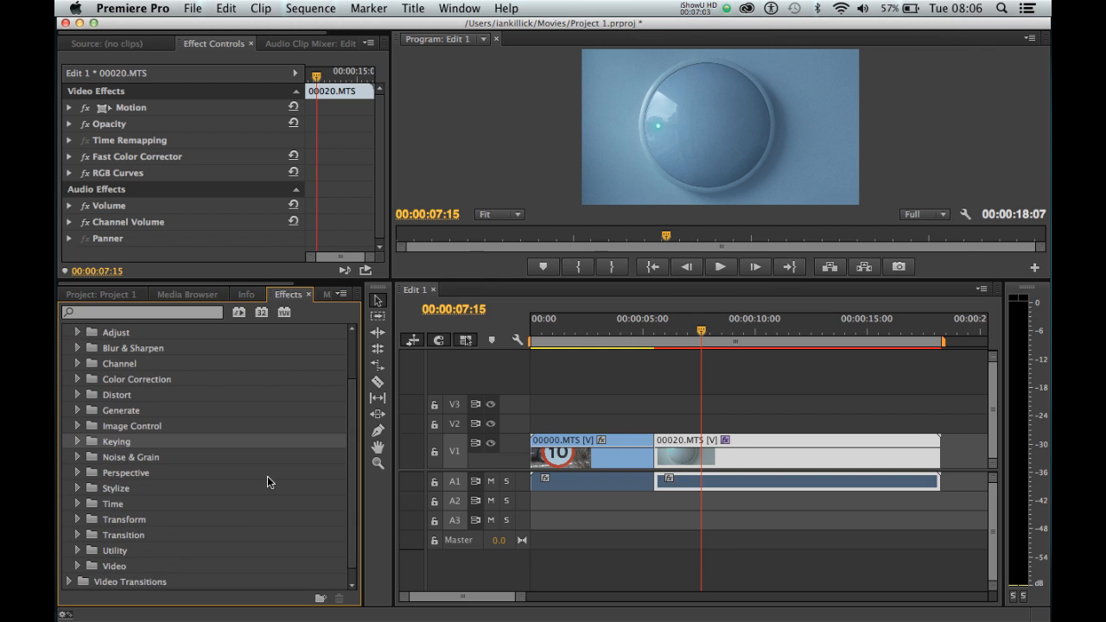
{"action": "scroll", "coordinate": [267, 482], "scroll_direction": "down", "scroll_amount": 1}
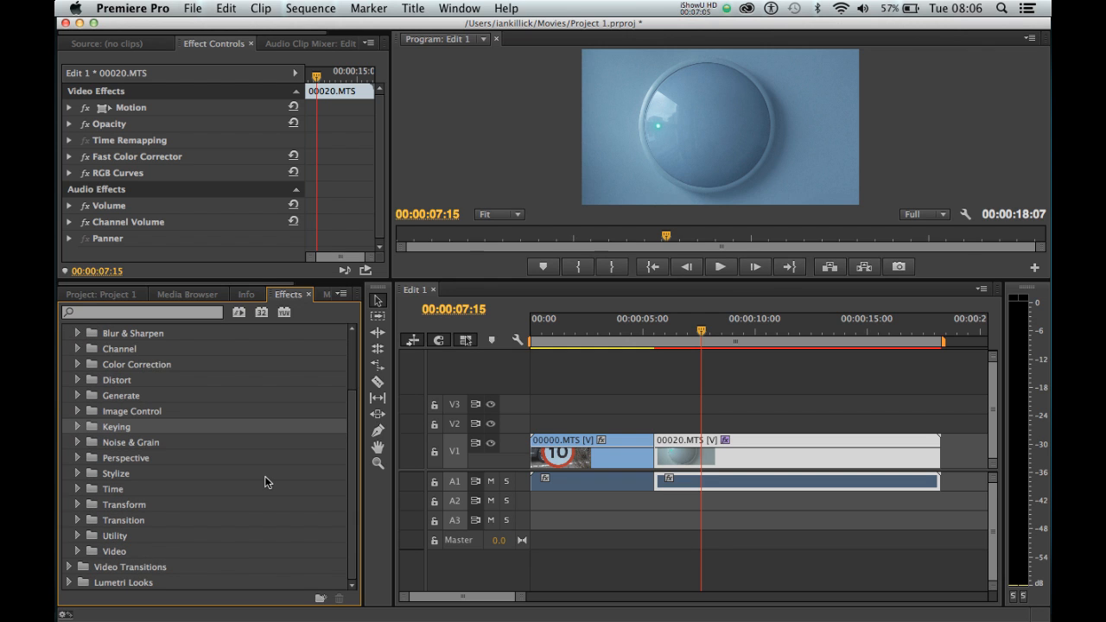
{"action": "scroll", "coordinate": [267, 482], "scroll_direction": "up", "scroll_amount": 5}
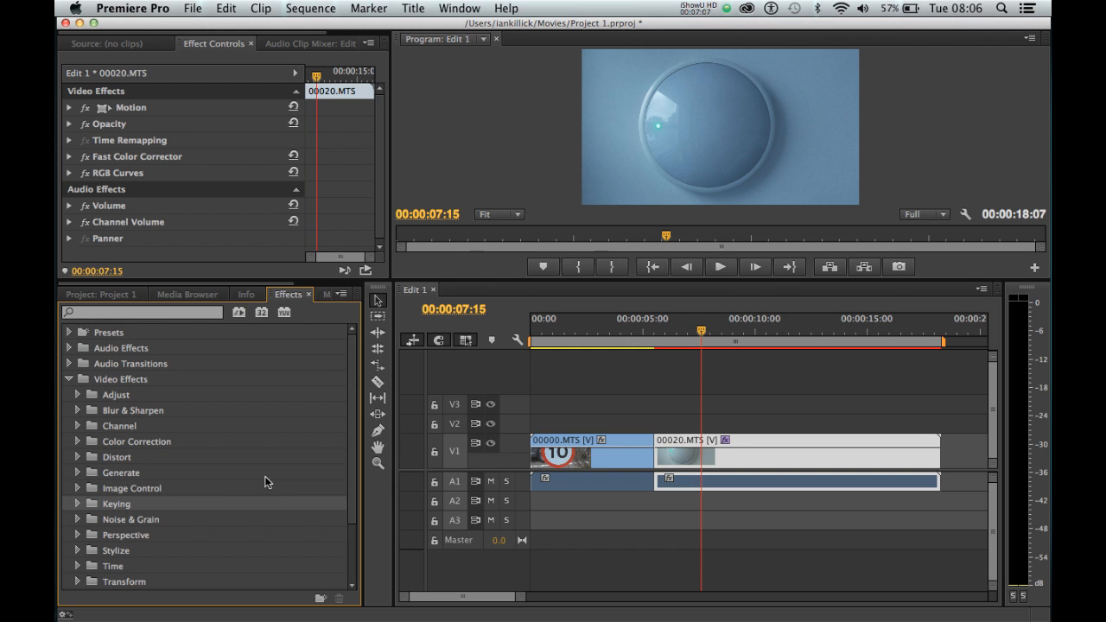